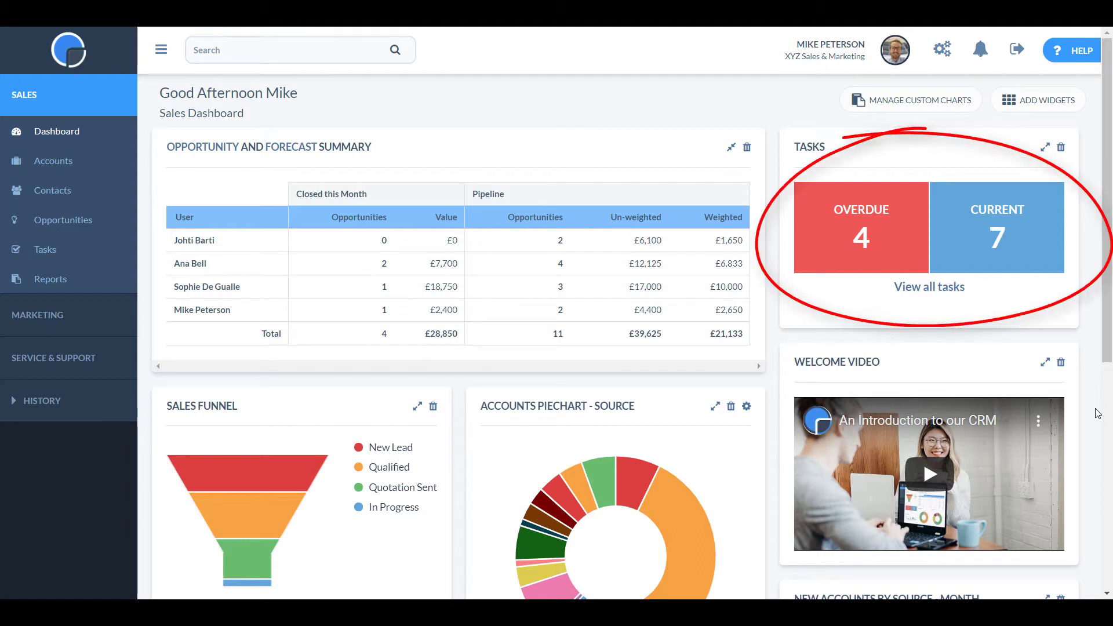
Open the full list of tasks and scroll through it.
left_click(952, 292)
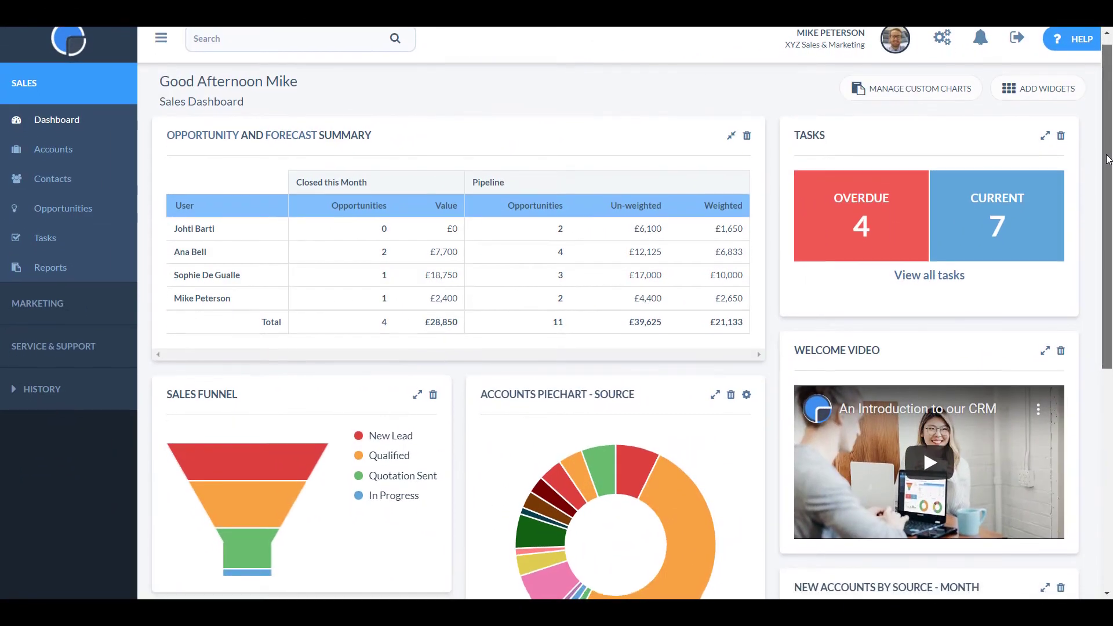
left_click_drag(1109, 160, 1110, 207)
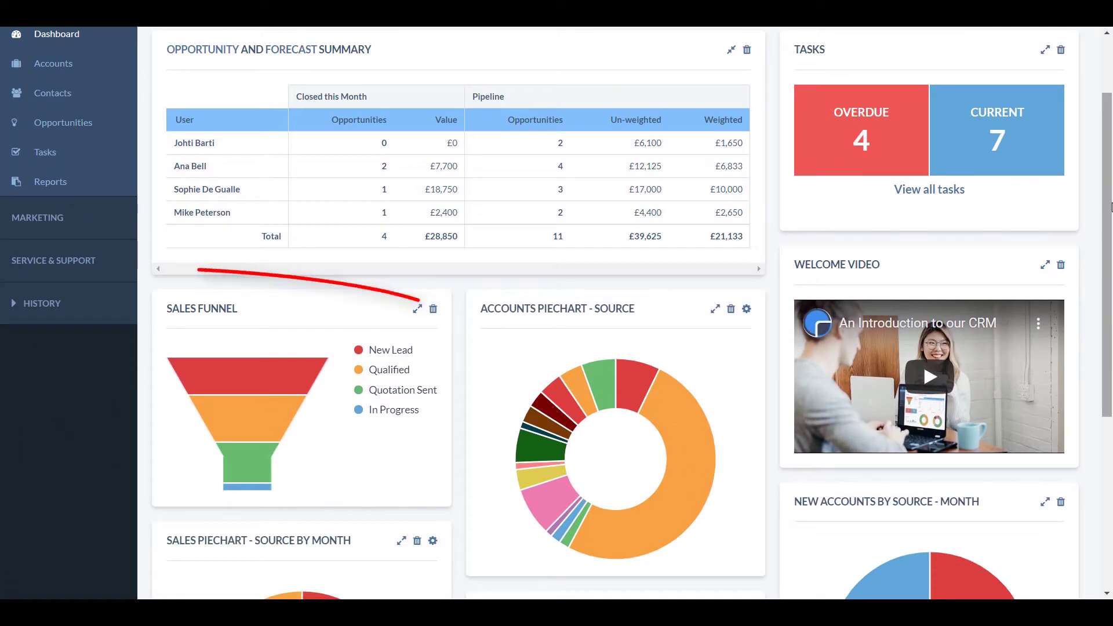
mouse_move(637, 374)
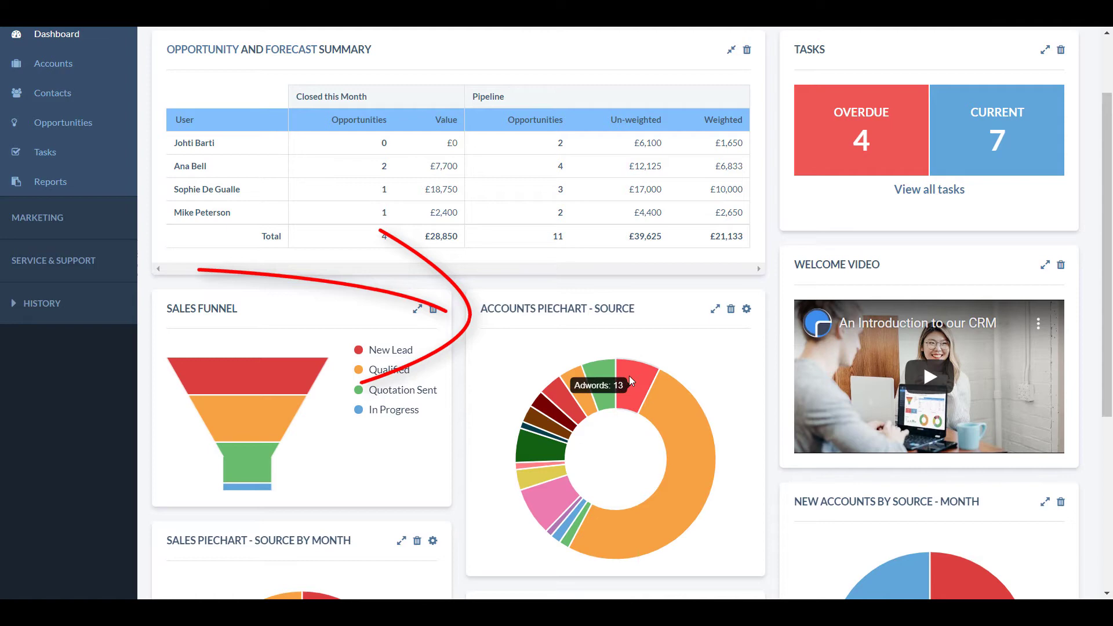
mouse_move(600, 374)
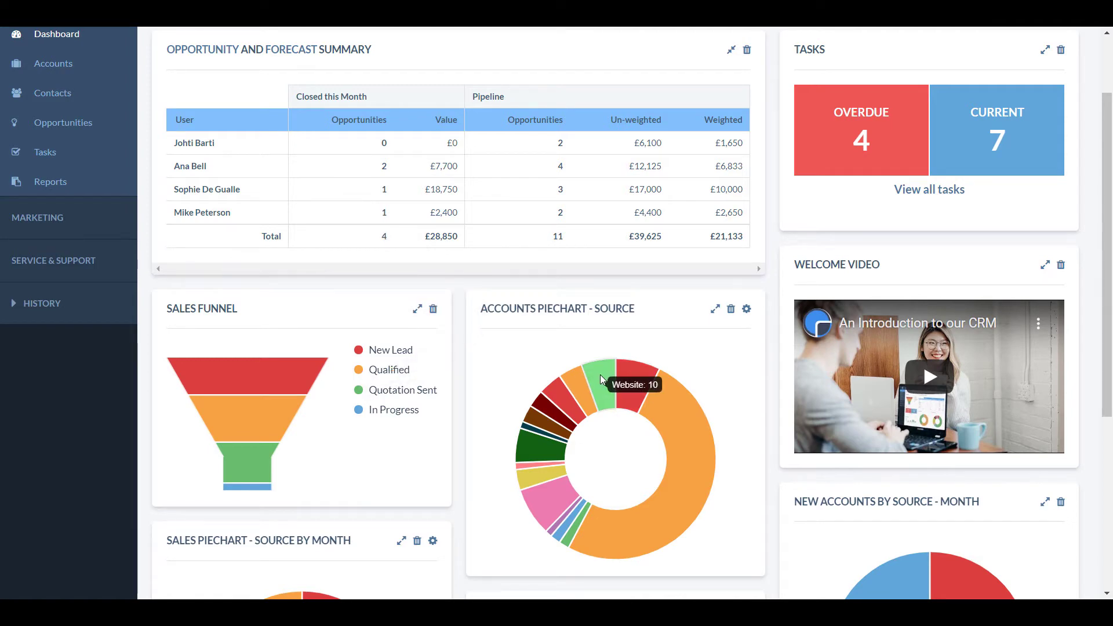
mouse_move(275, 407)
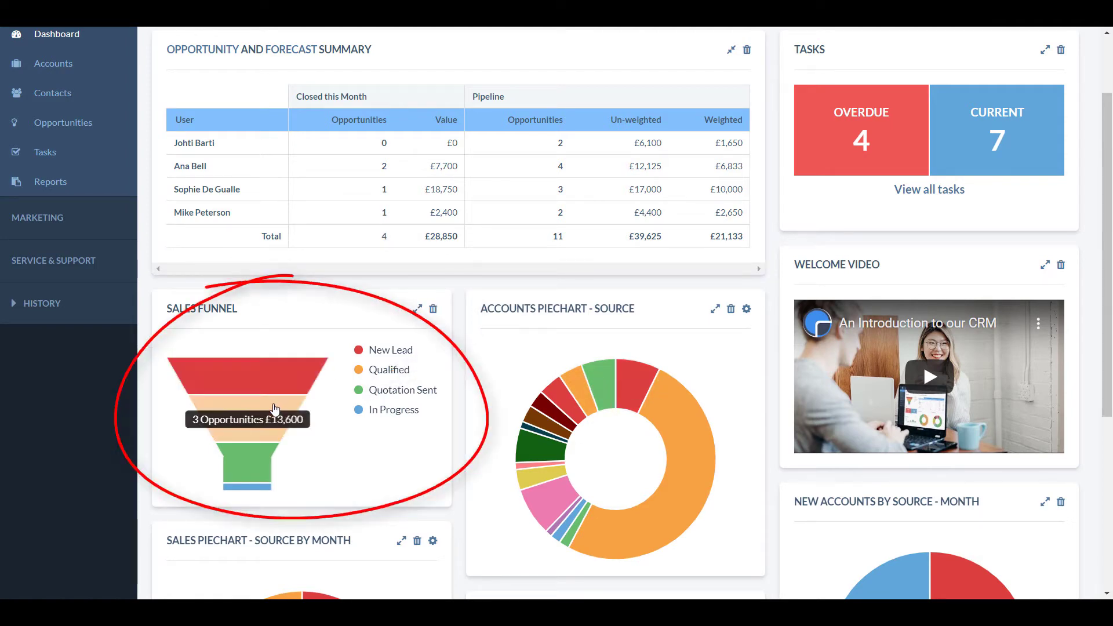
mouse_move(249, 453)
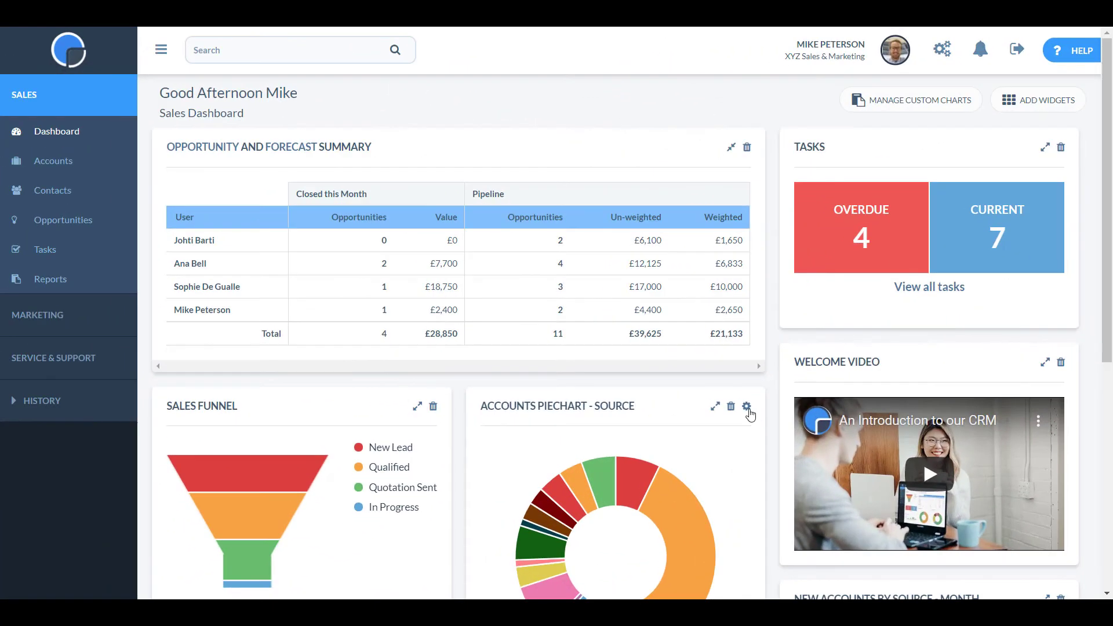
Change the Accounts pie chart widget's Field from Source to Sector and save it.
left_click(747, 408)
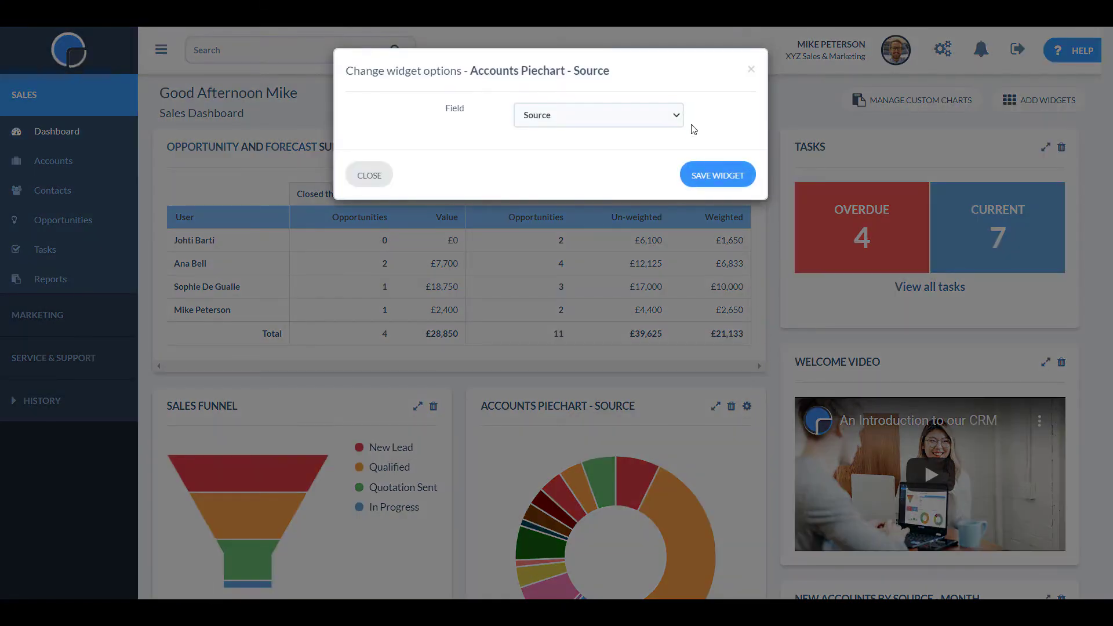
left_click(677, 116)
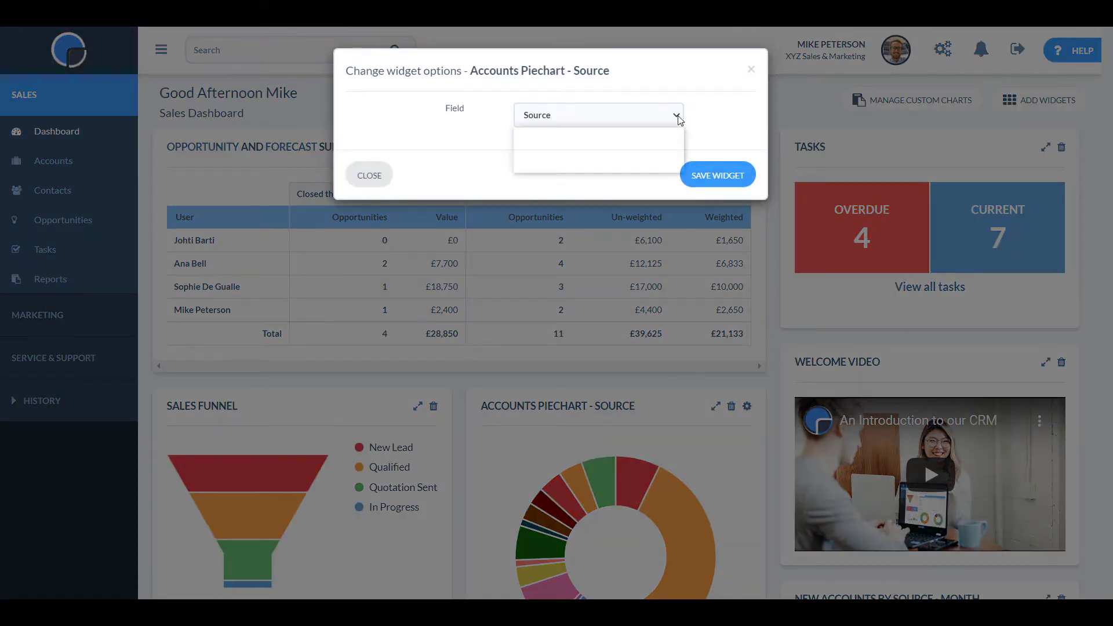
left_click(652, 155)
left_click(731, 181)
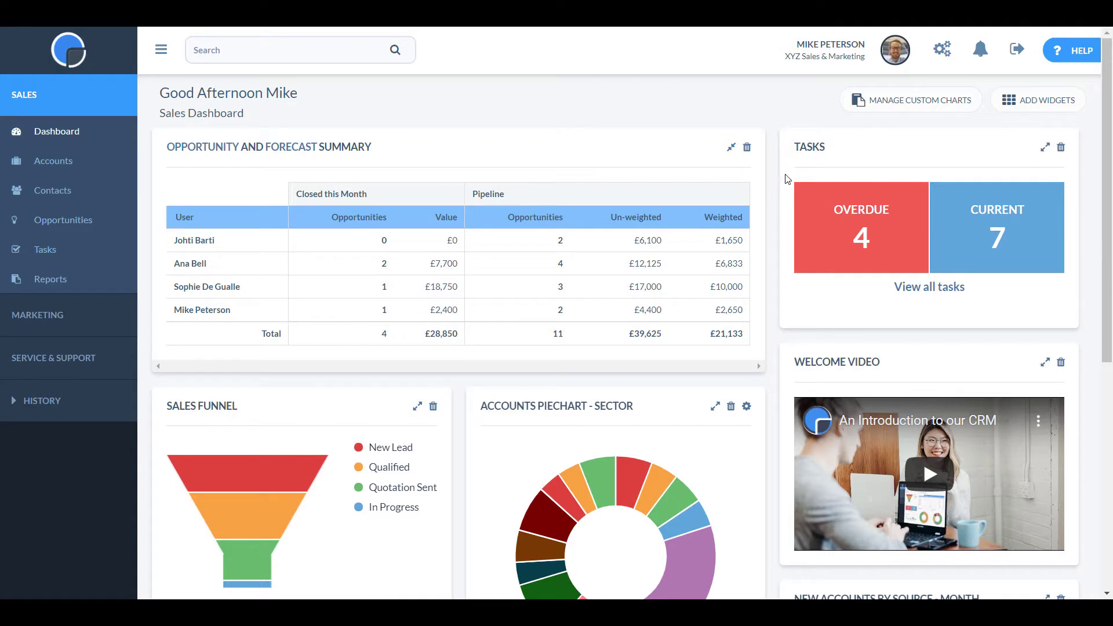
left_click(1078, 52)
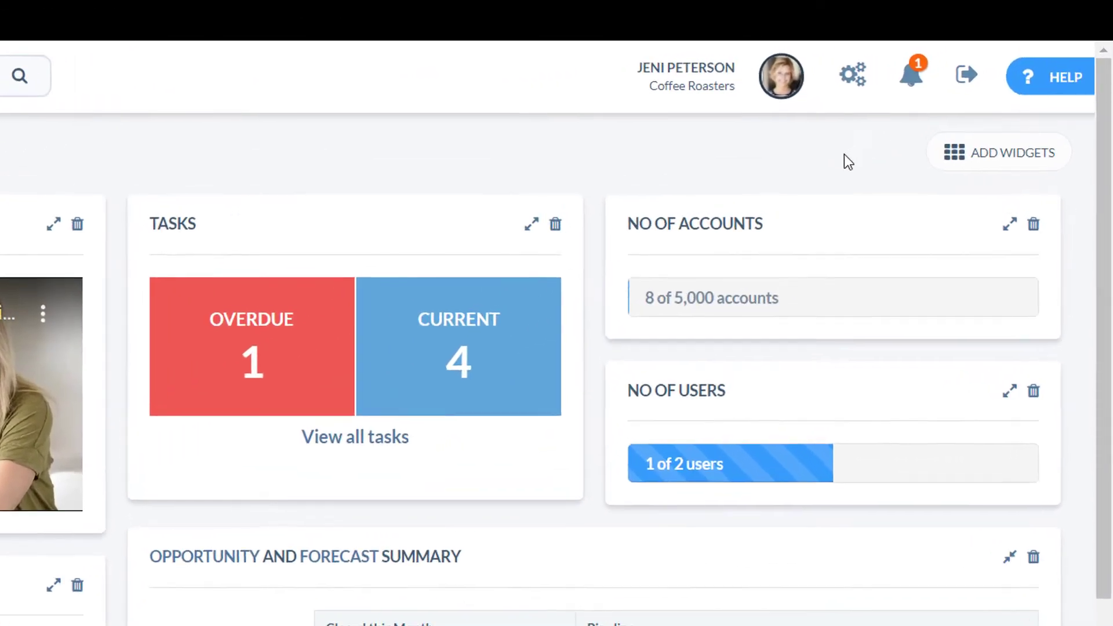
left_click(897, 83)
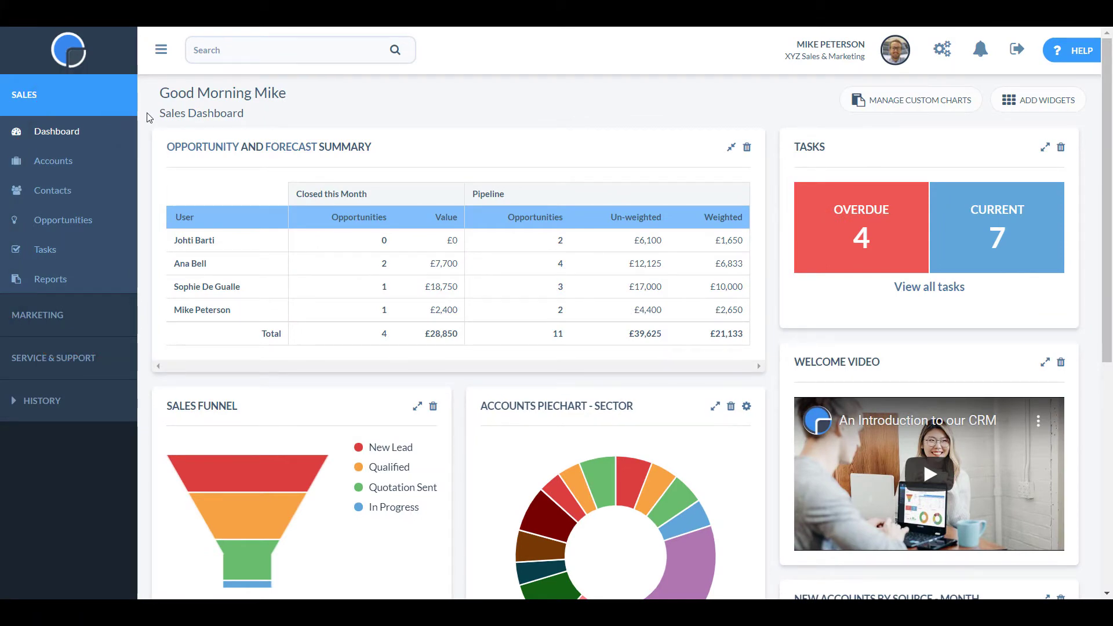
left_click(82, 163)
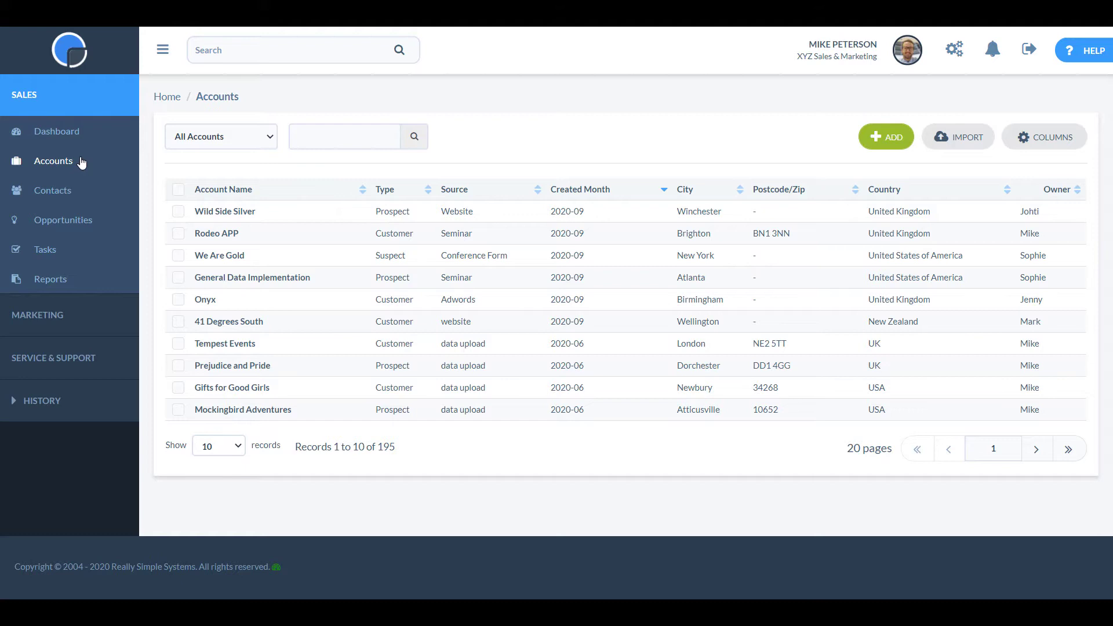
left_click(81, 194)
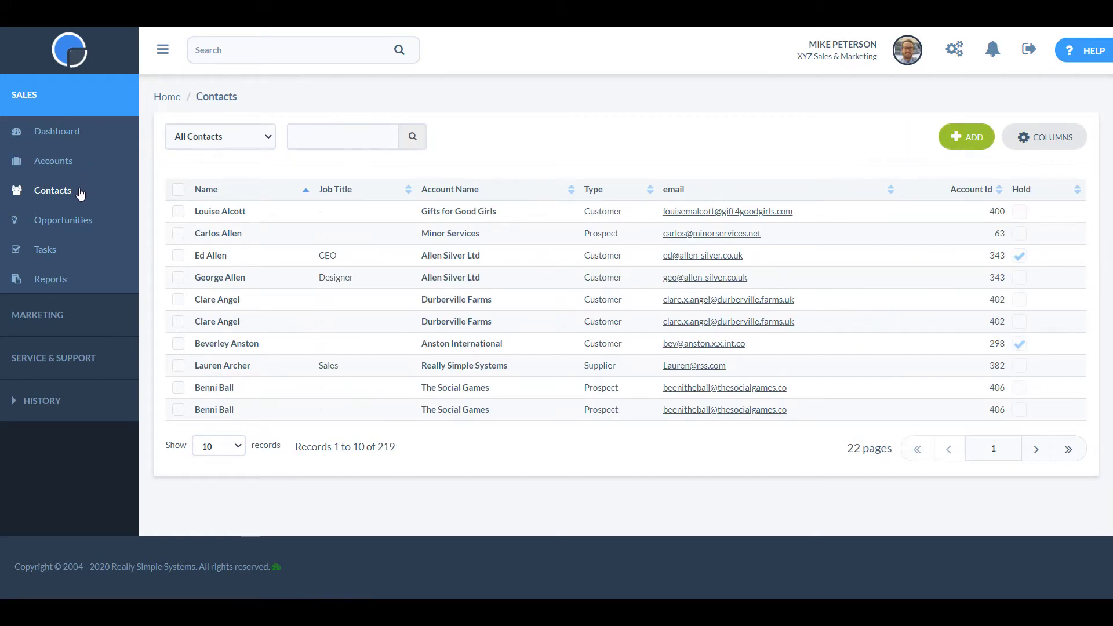
left_click(84, 221)
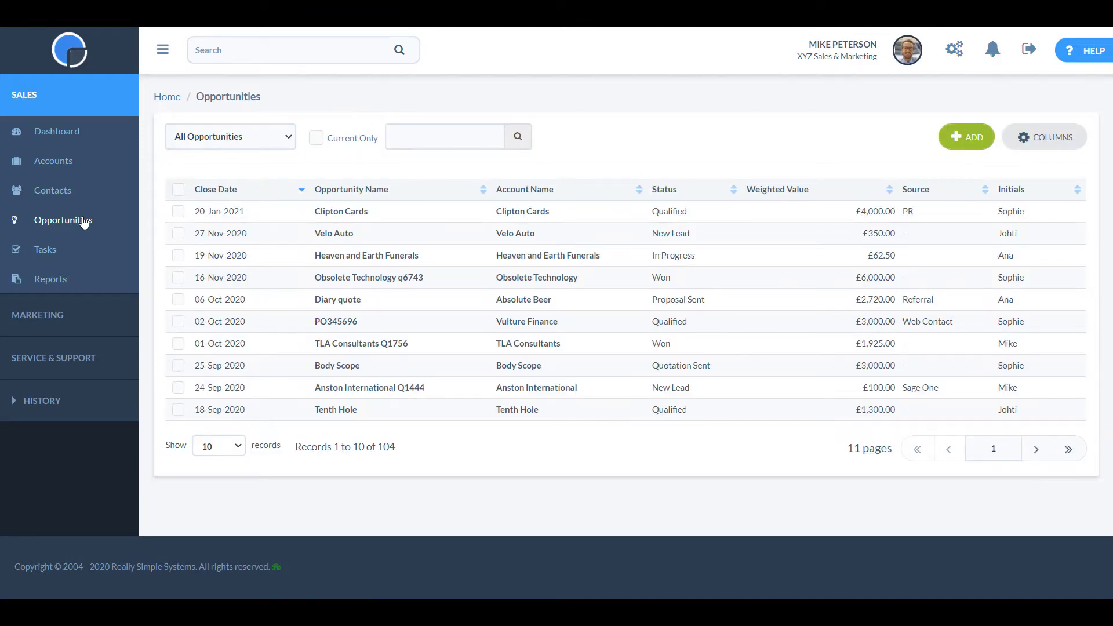
left_click(55, 251)
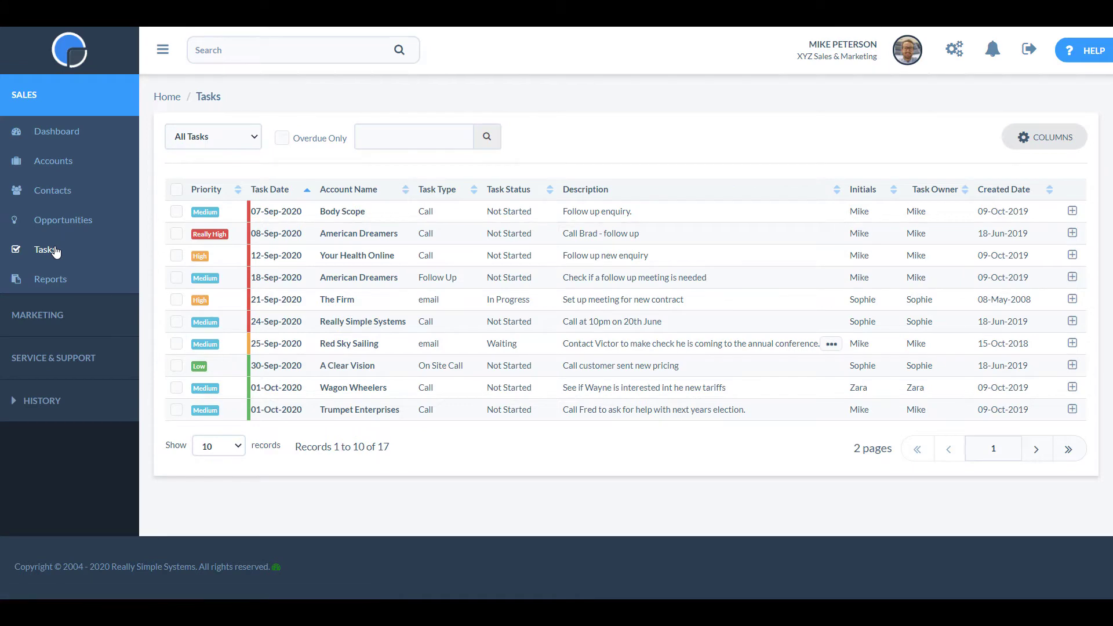
left_click(61, 281)
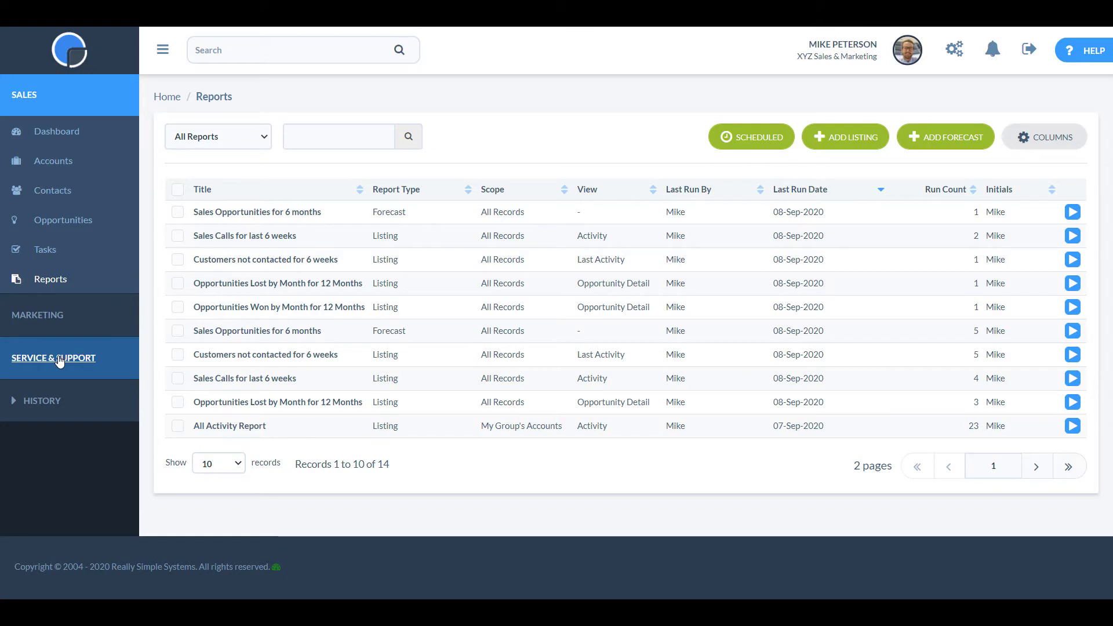
left_click(42, 402)
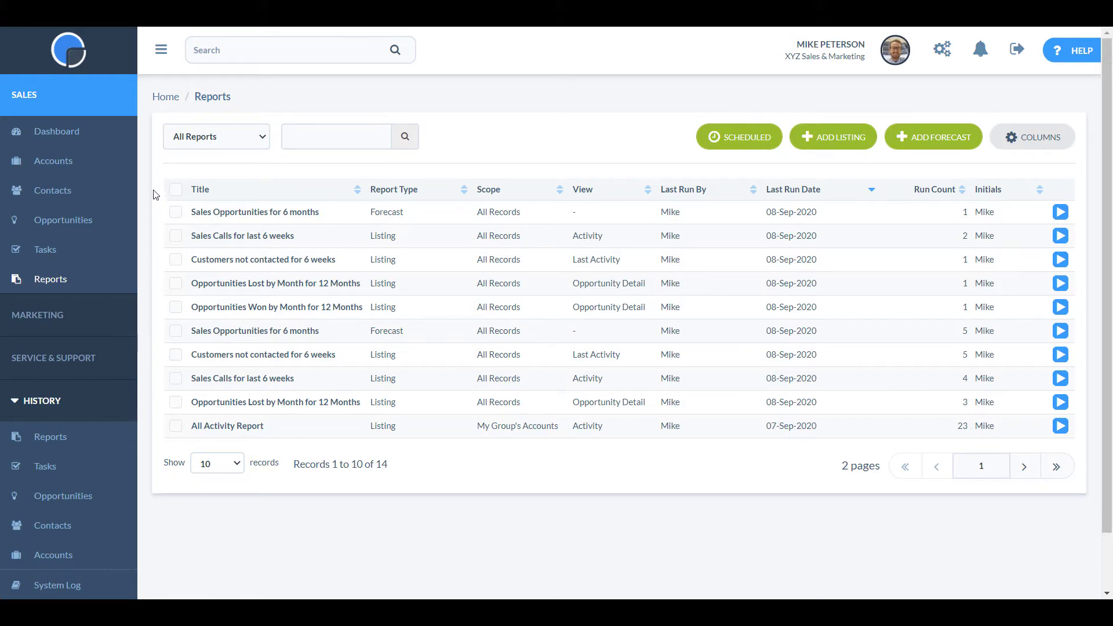
left_click(161, 51)
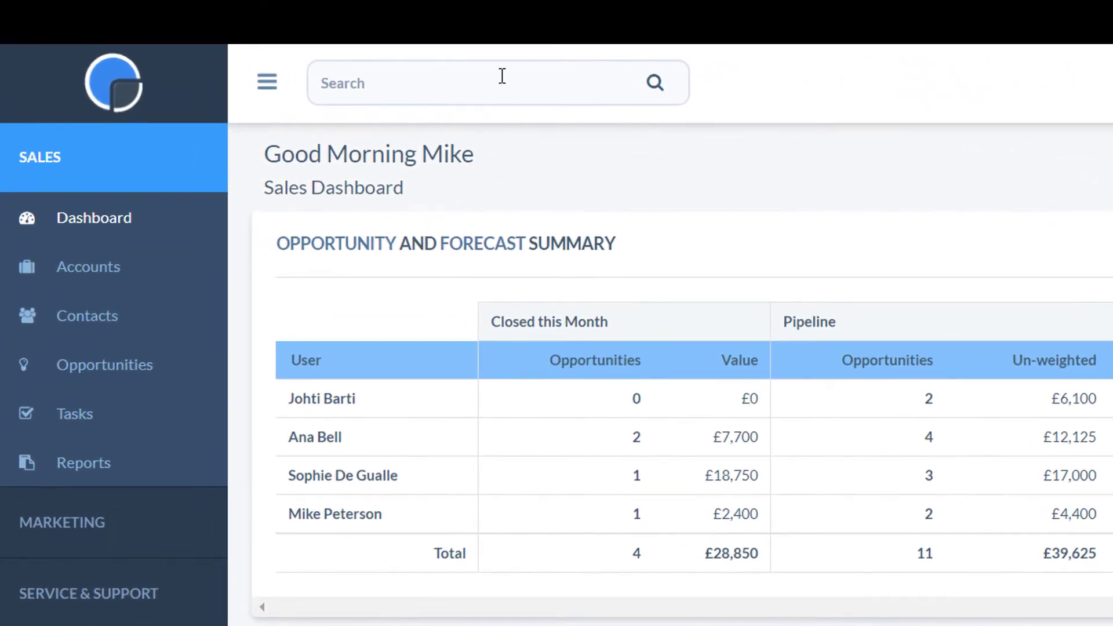
left_click(373, 57)
type("new")
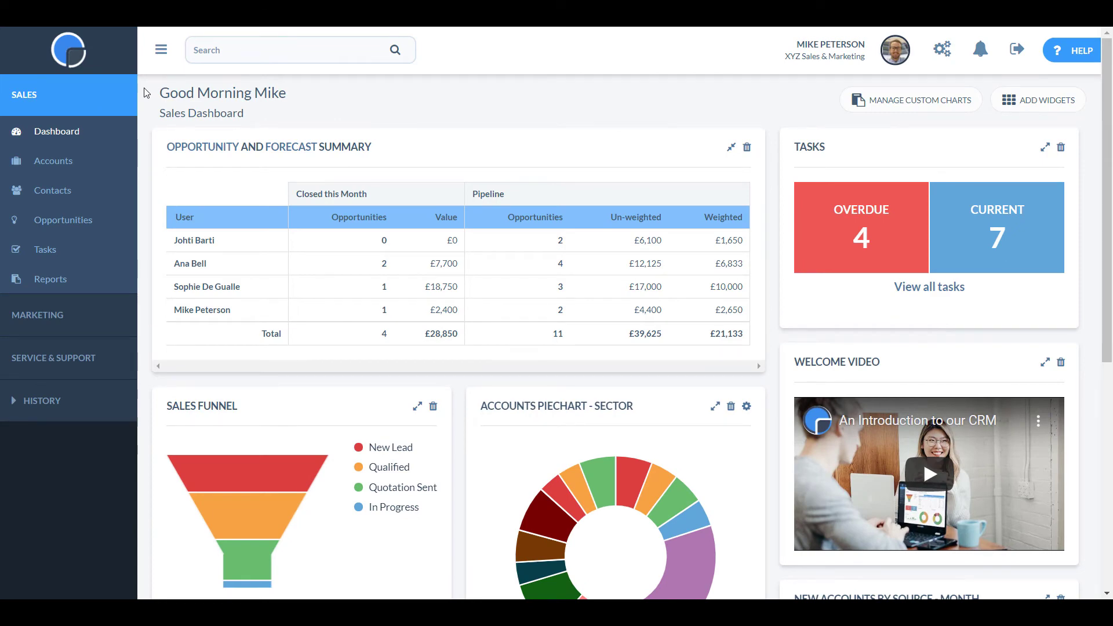
Open the Accounts list filtered to My Accounts.
left_click(74, 167)
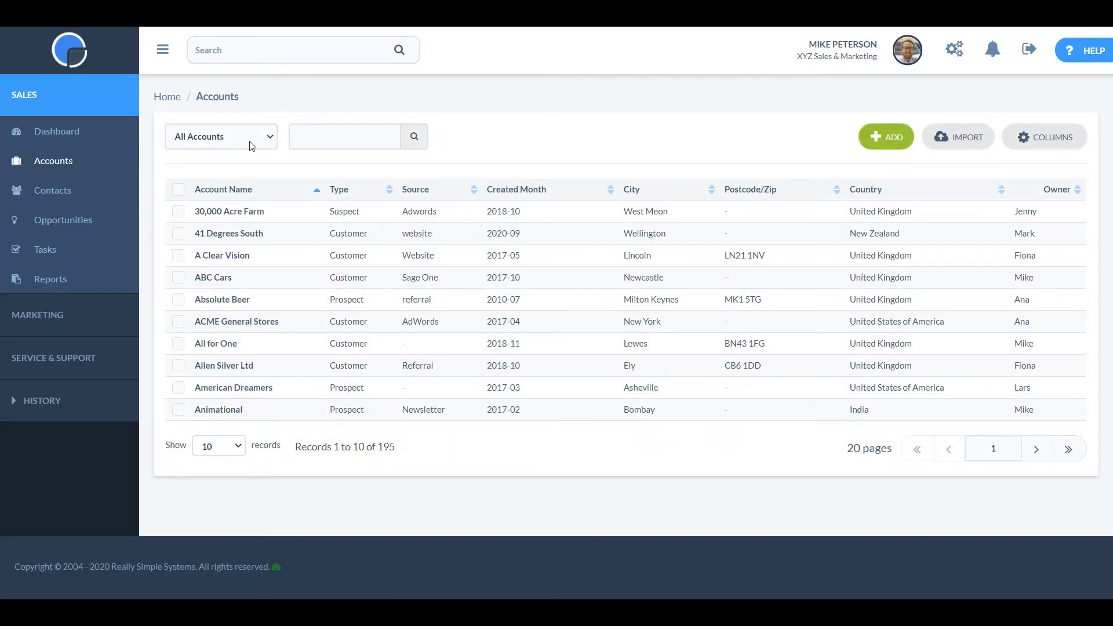
left_click(268, 137)
left_click(264, 155)
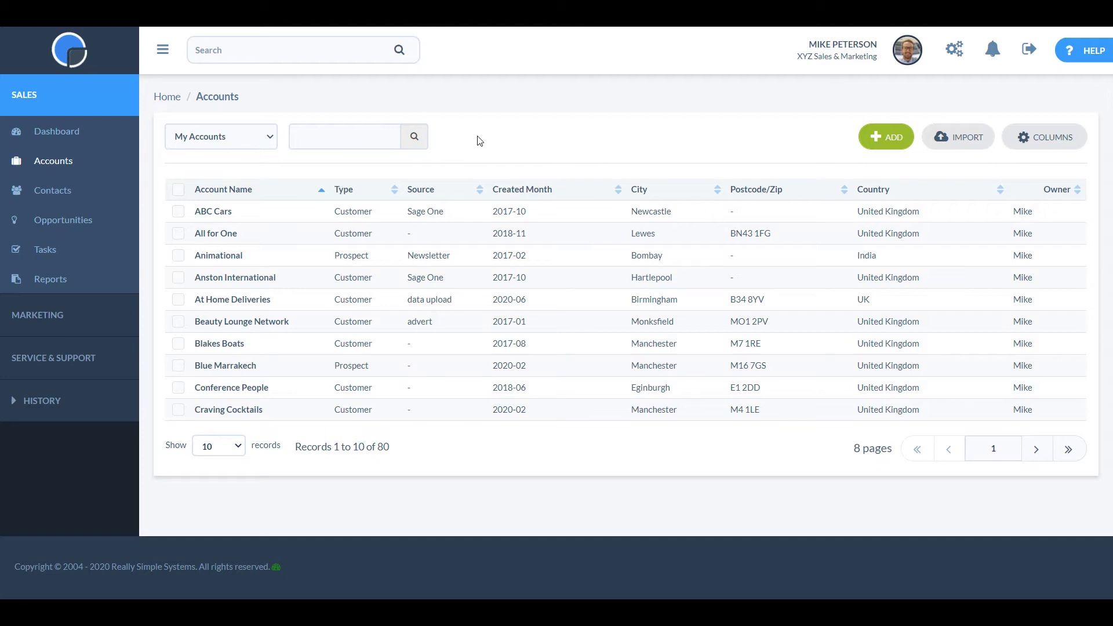
Sort accounts by City and move City and Postcode/Zip columns right after Source.
left_click(640, 191)
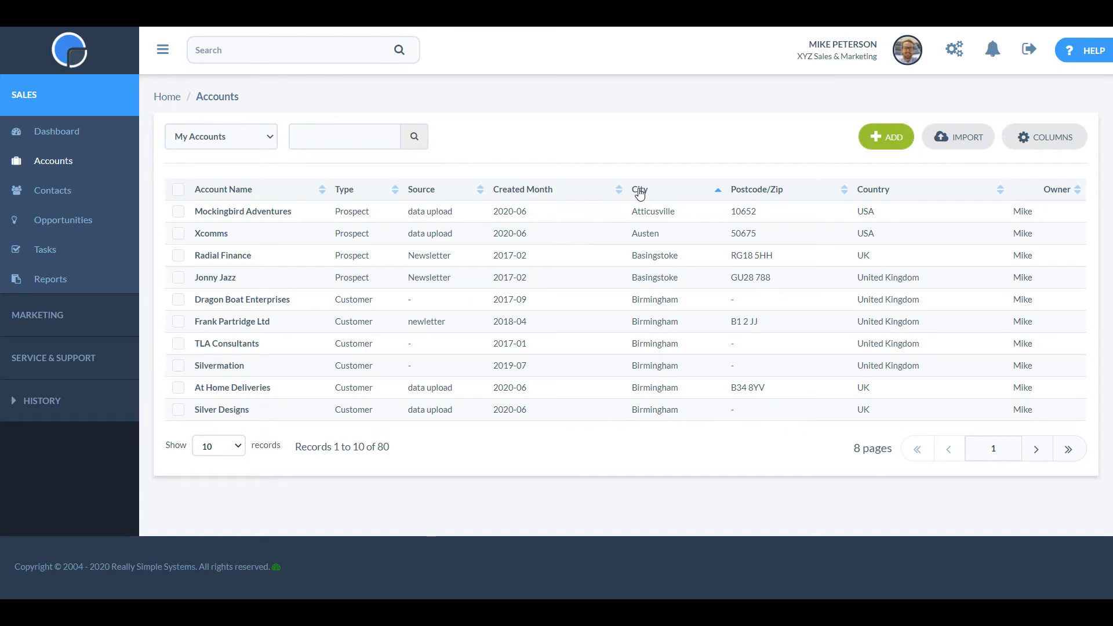
left_click_drag(640, 193, 458, 189)
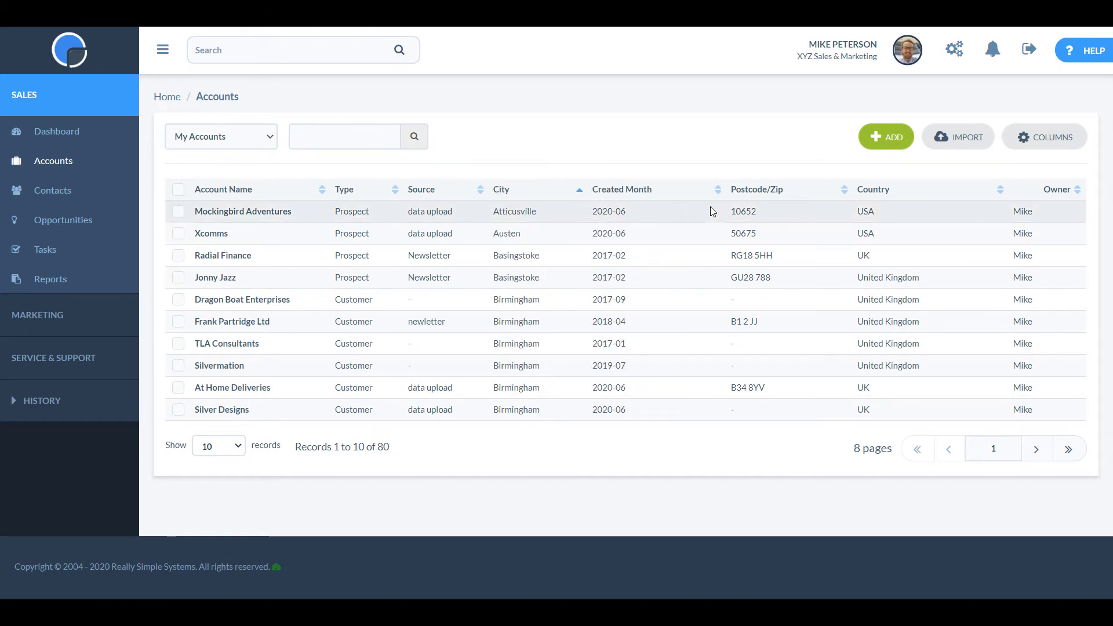
left_click_drag(766, 197, 573, 195)
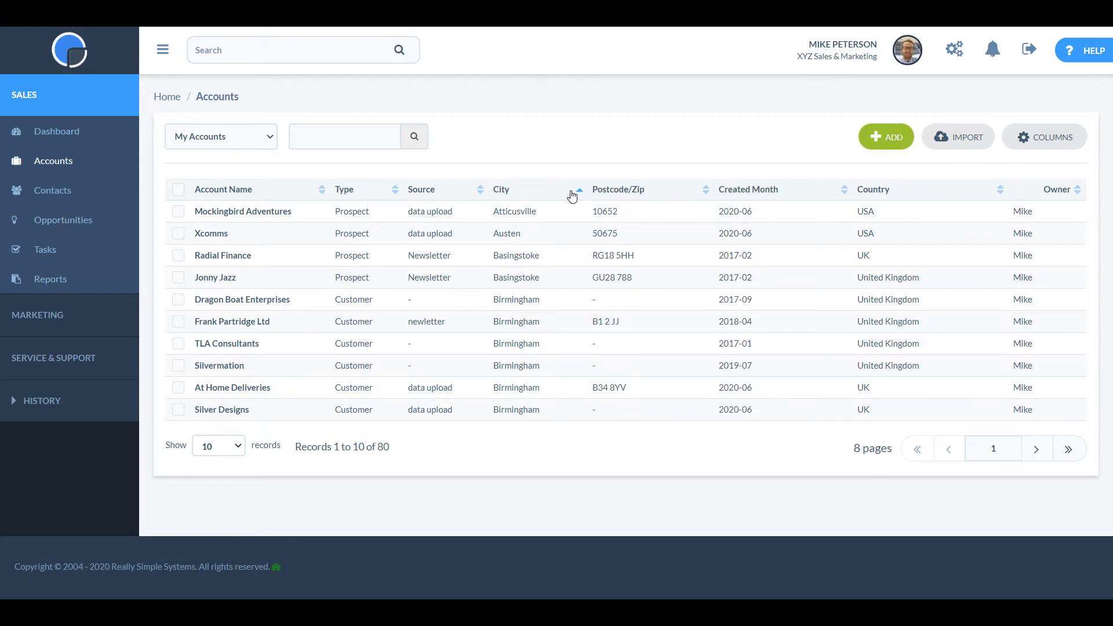
Add the Website column to the Accounts grid, then select Brigadier Software and view Export and More options.
left_click(1046, 139)
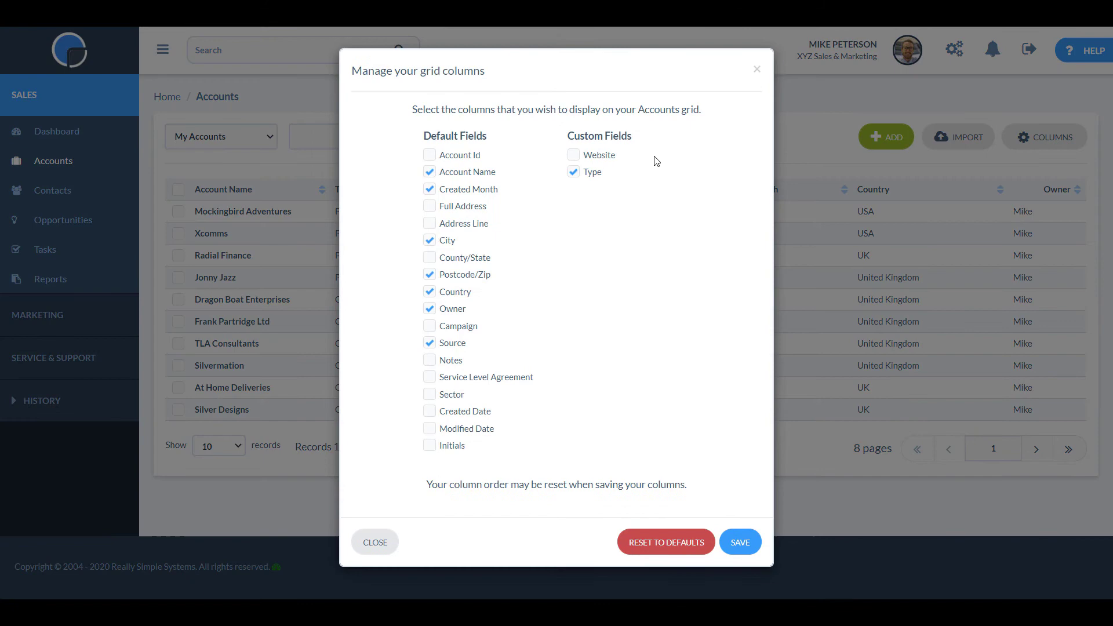
left_click(607, 160)
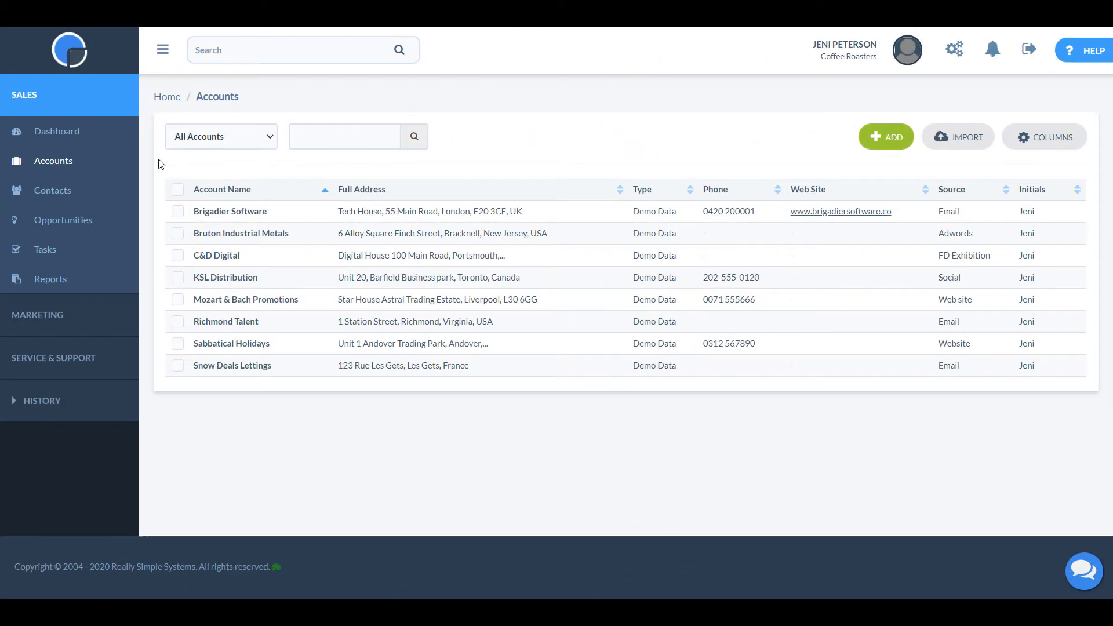
left_click(178, 213)
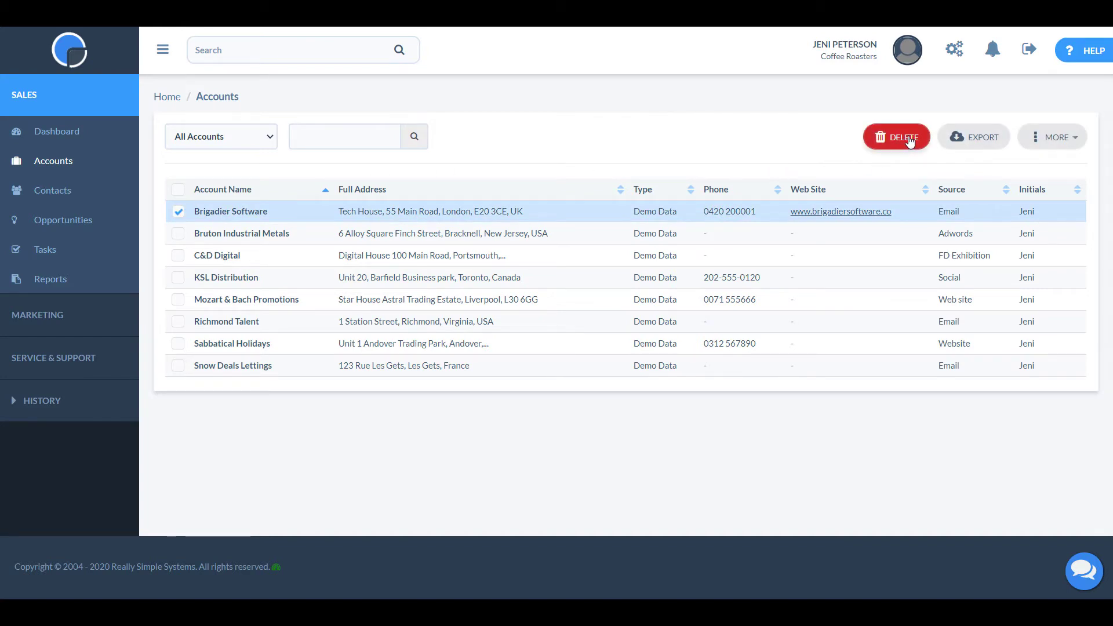
left_click(980, 140)
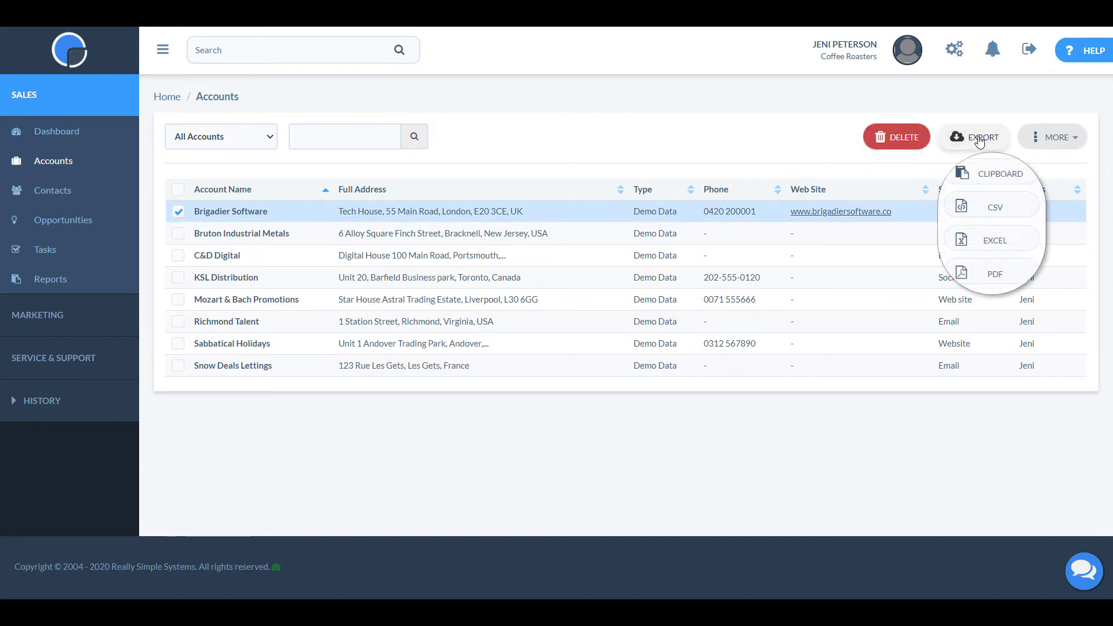
left_click(1056, 139)
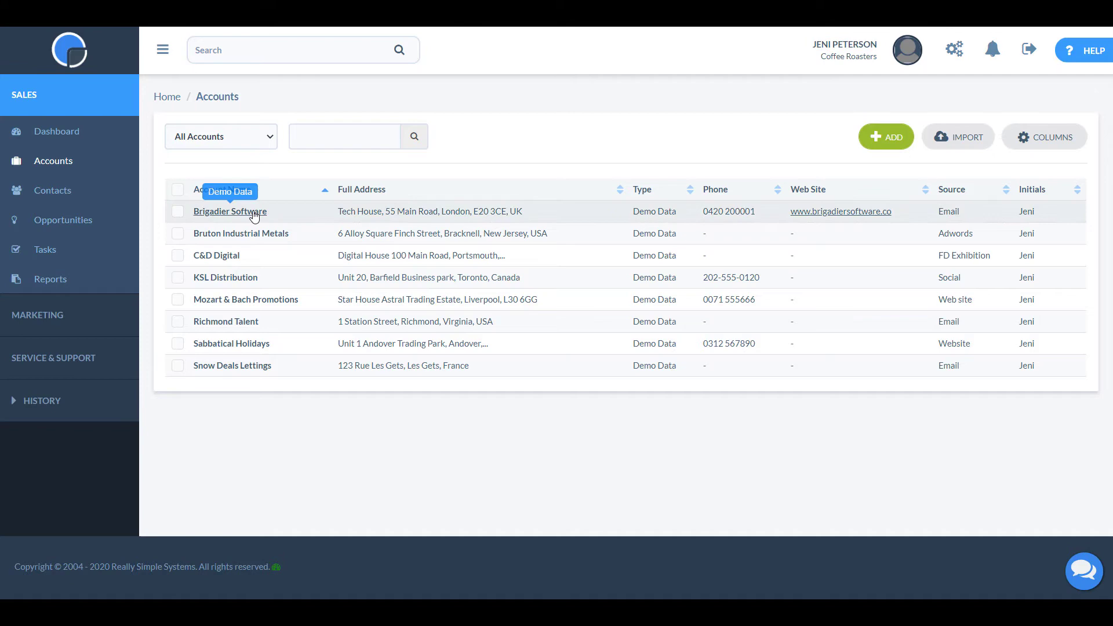
Open the Brigadier Software record, view its postcode on the map, then close it and scroll down.
left_click(254, 215)
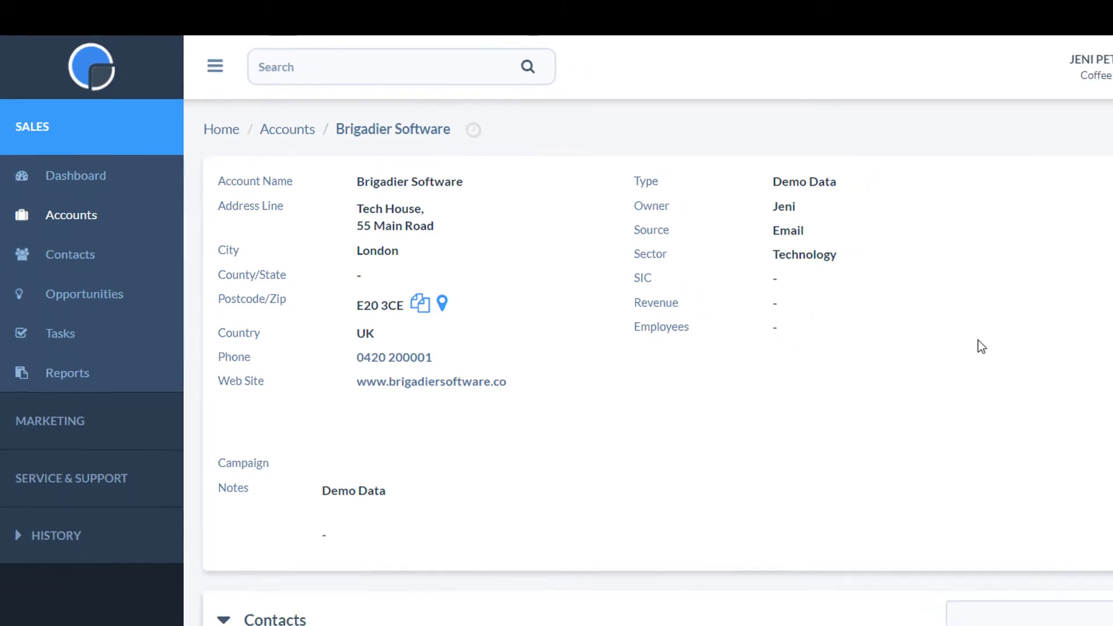
left_click(340, 233)
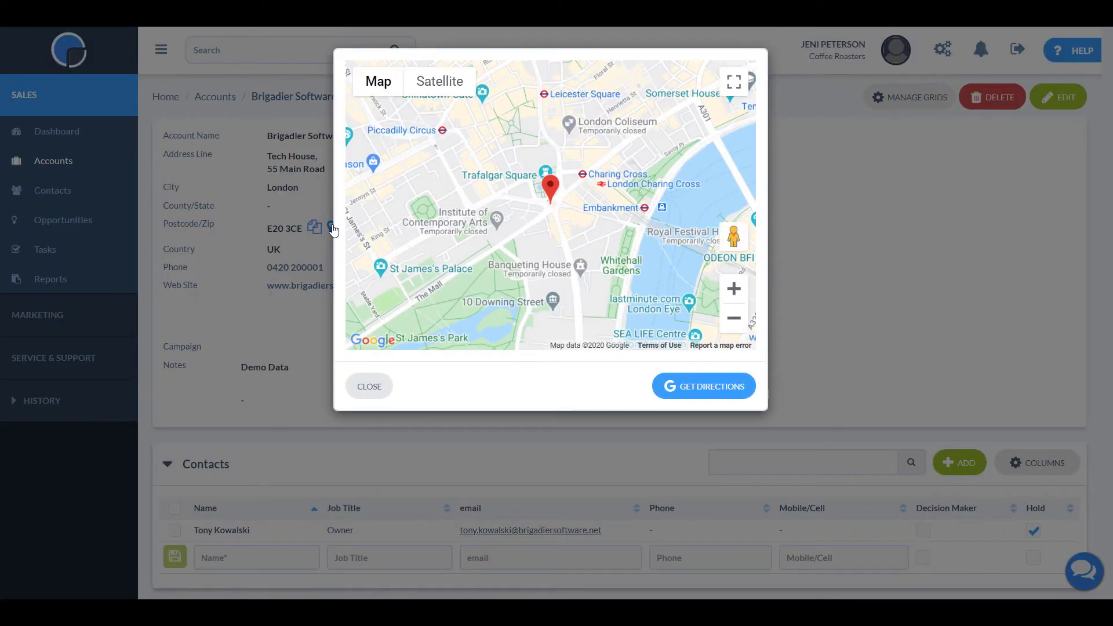
left_click(369, 387)
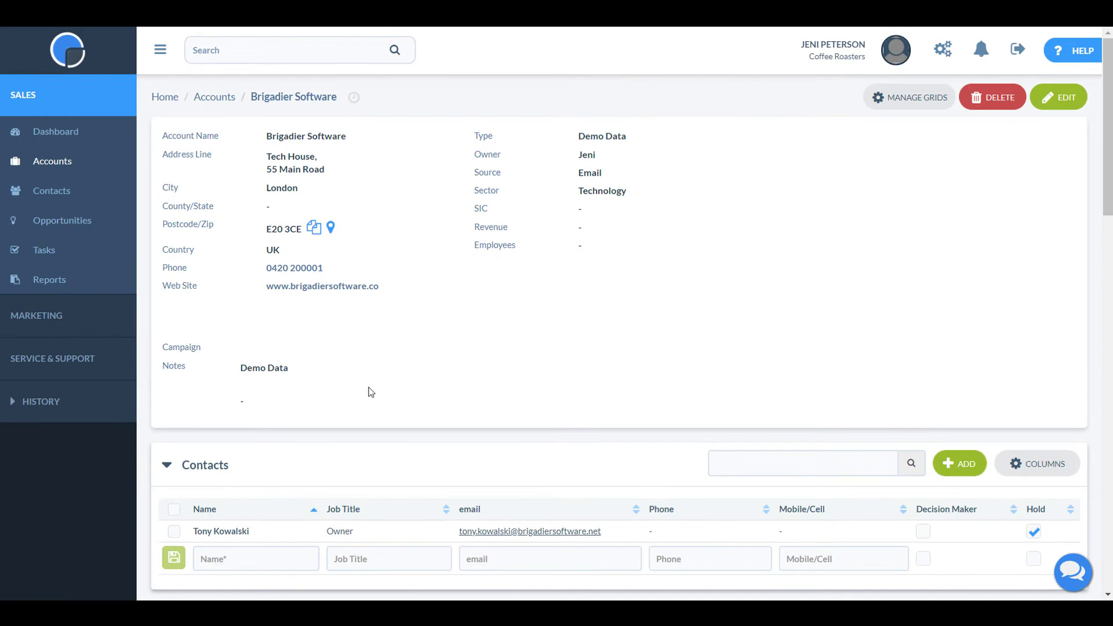
left_click_drag(1109, 119, 1106, 229)
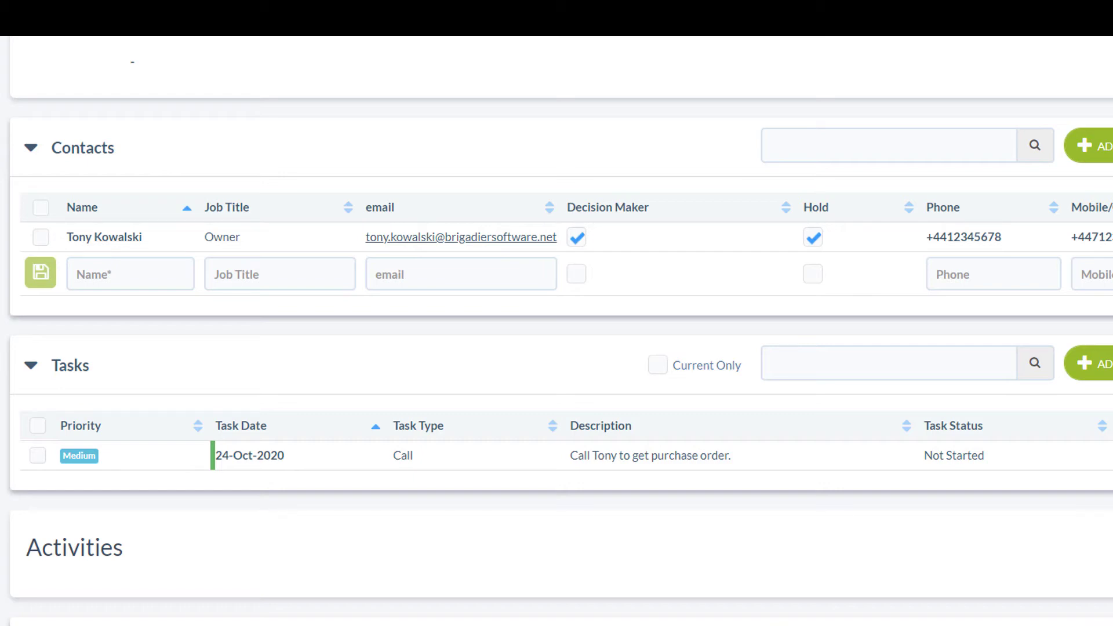
Add a new contact row with the person's full name and pasted e-mail address.
left_click(179, 279)
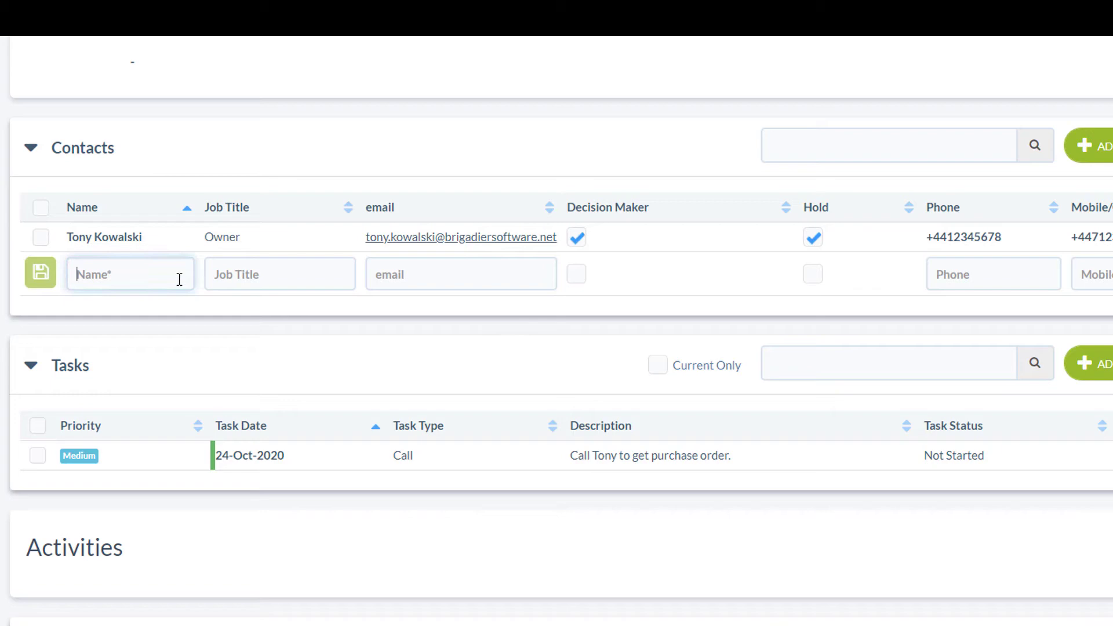
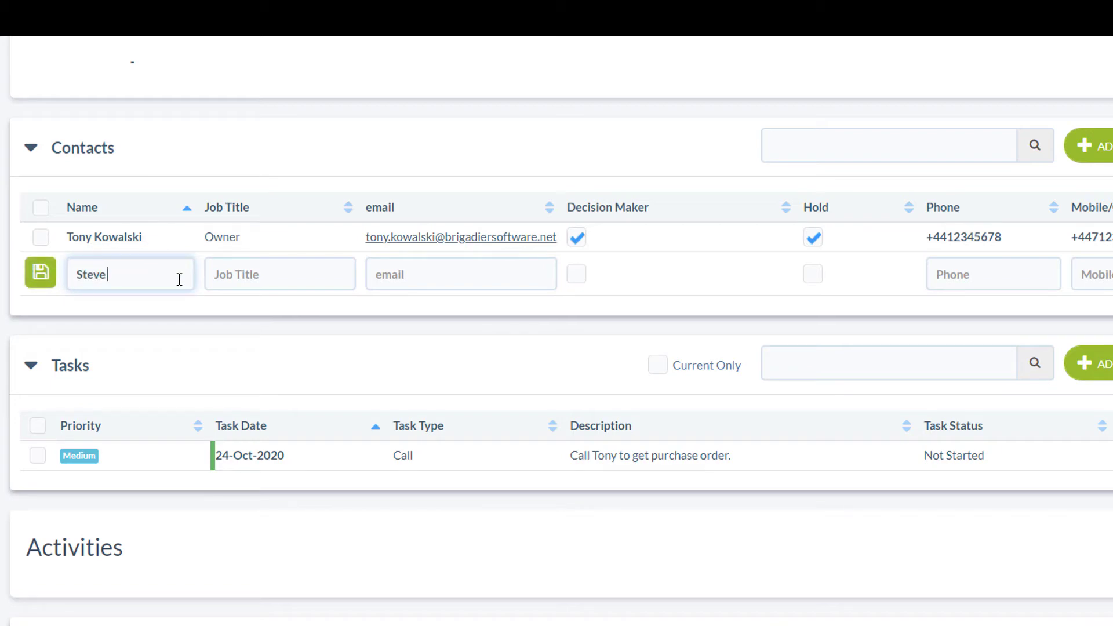
left_click(375, 271)
key("ctrl+v")
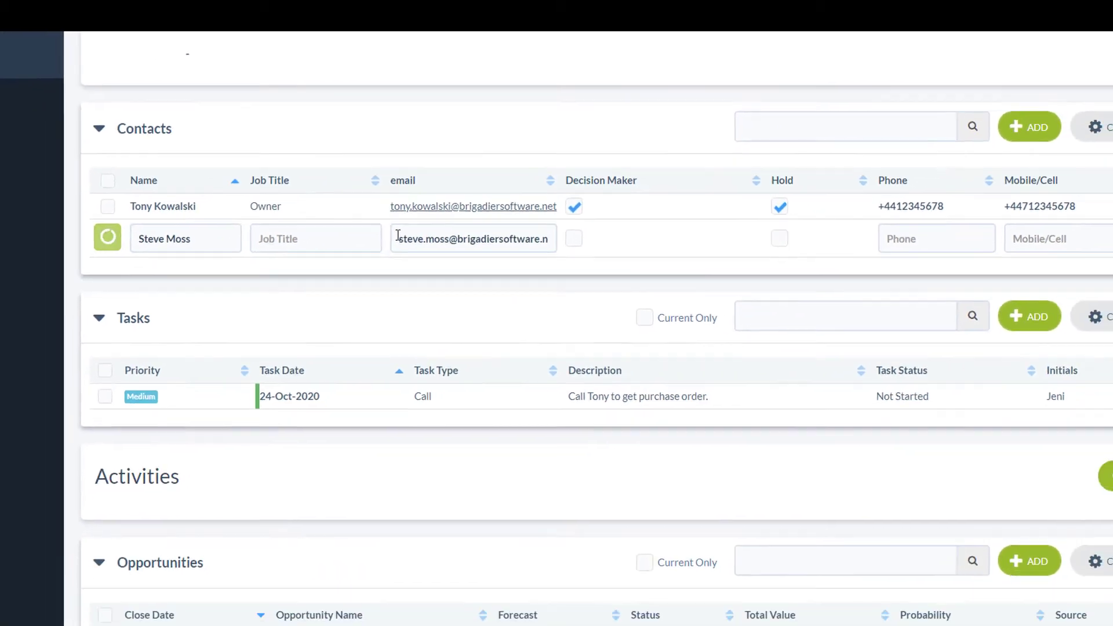
key("Return")
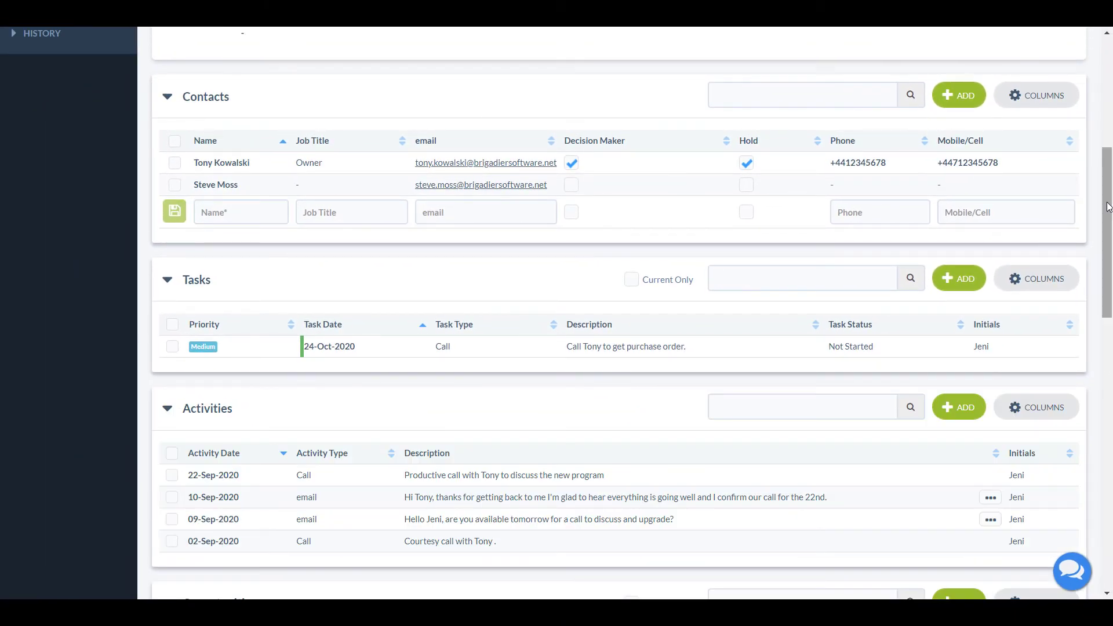
Scroll down the Brigadier Software record through Activities, Opportunities, Quotations, Linked Accounts and Documents.
left_click_drag(1108, 207, 1107, 248)
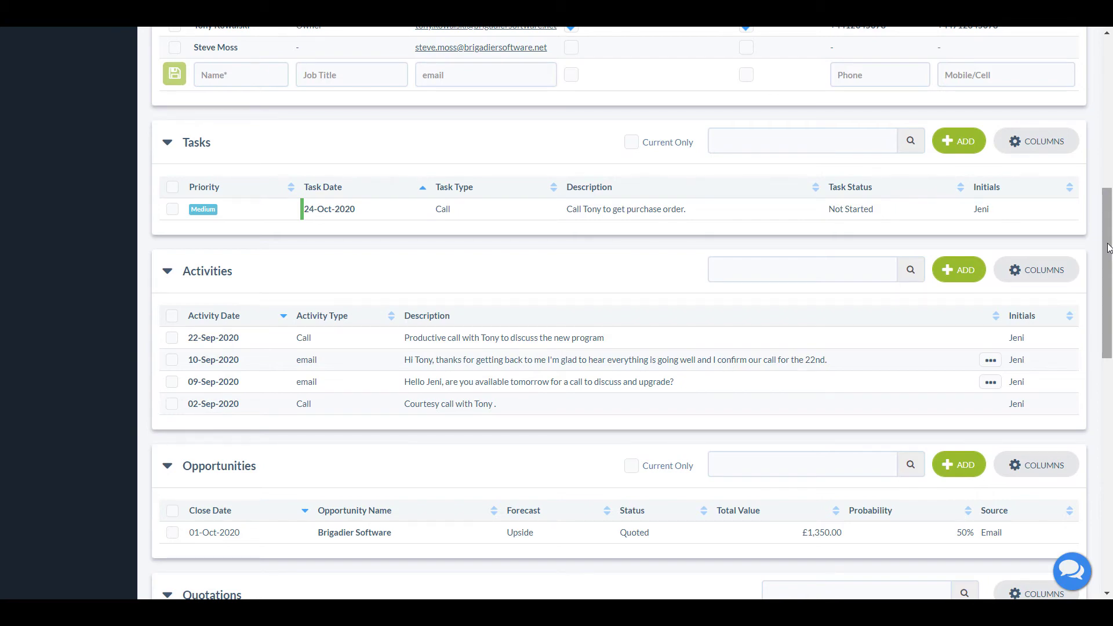
left_click_drag(1107, 247, 1108, 274)
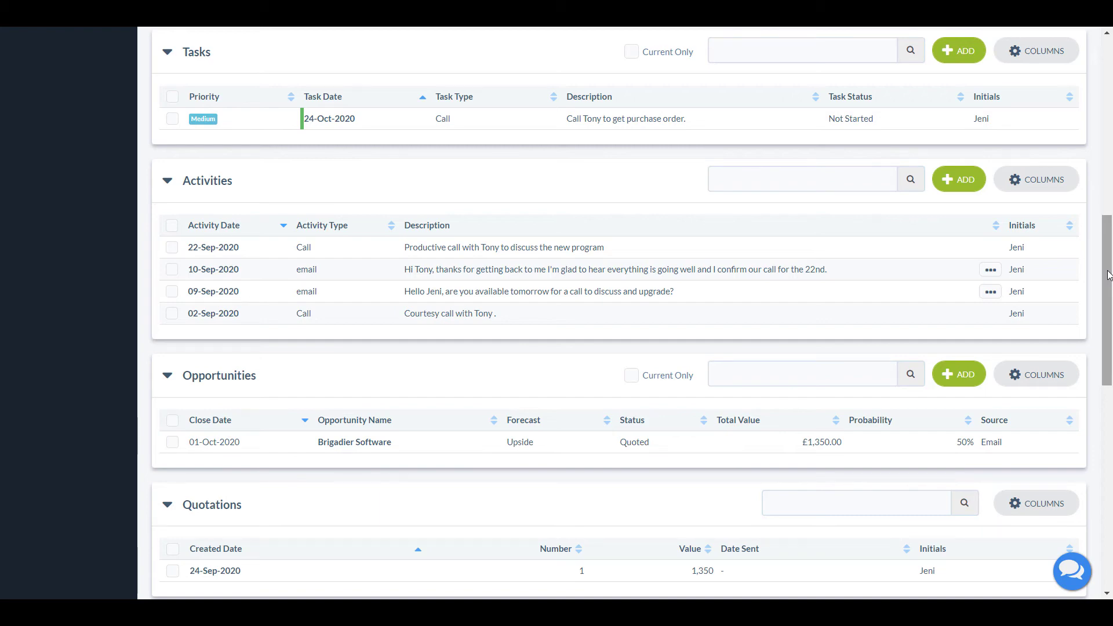
left_click_drag(1107, 276, 1107, 322)
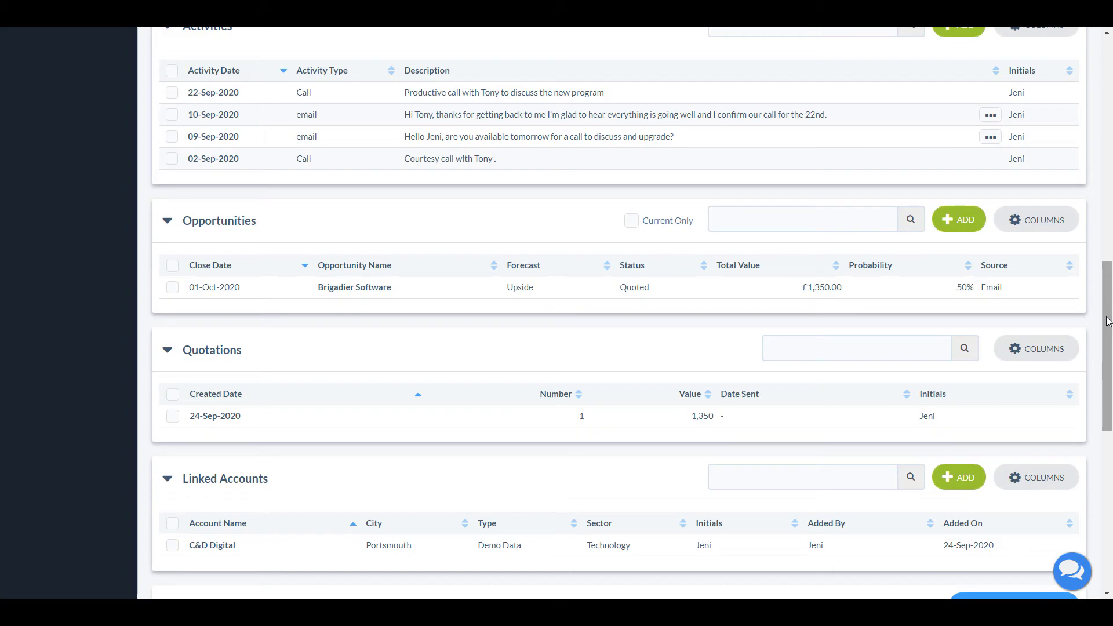
left_click_drag(1108, 322, 1108, 387)
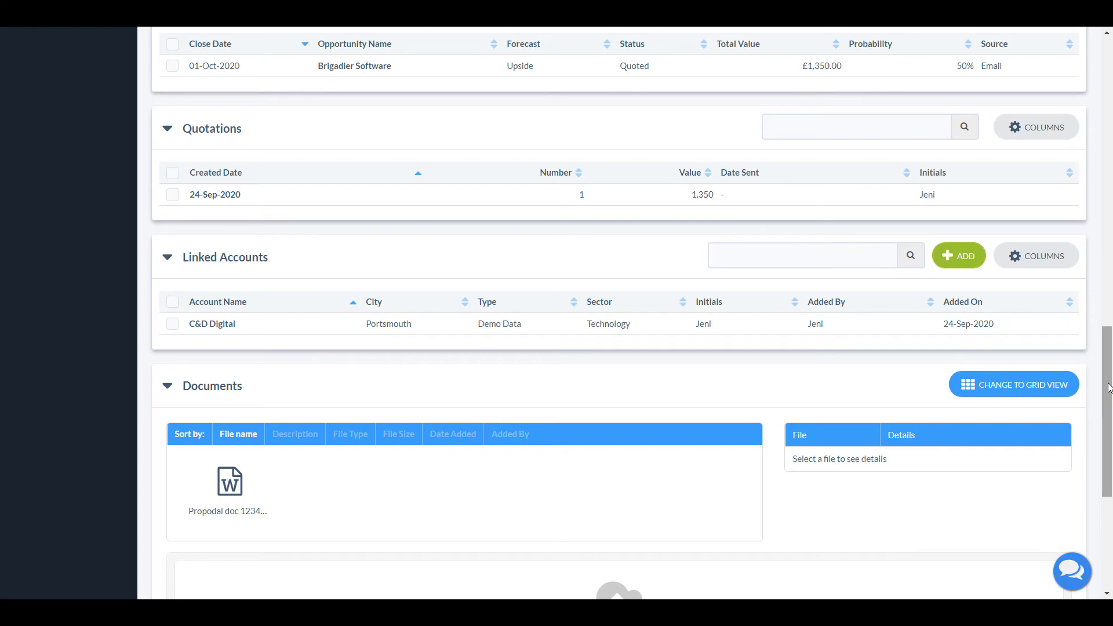
left_click_drag(1107, 388, 1107, 353)
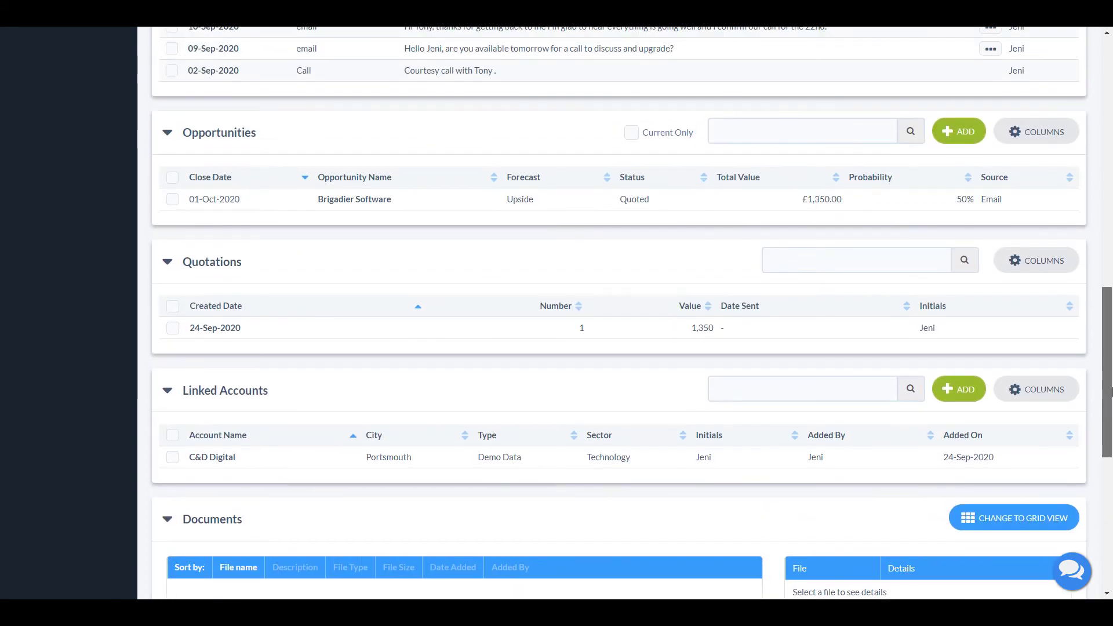
left_click(168, 262)
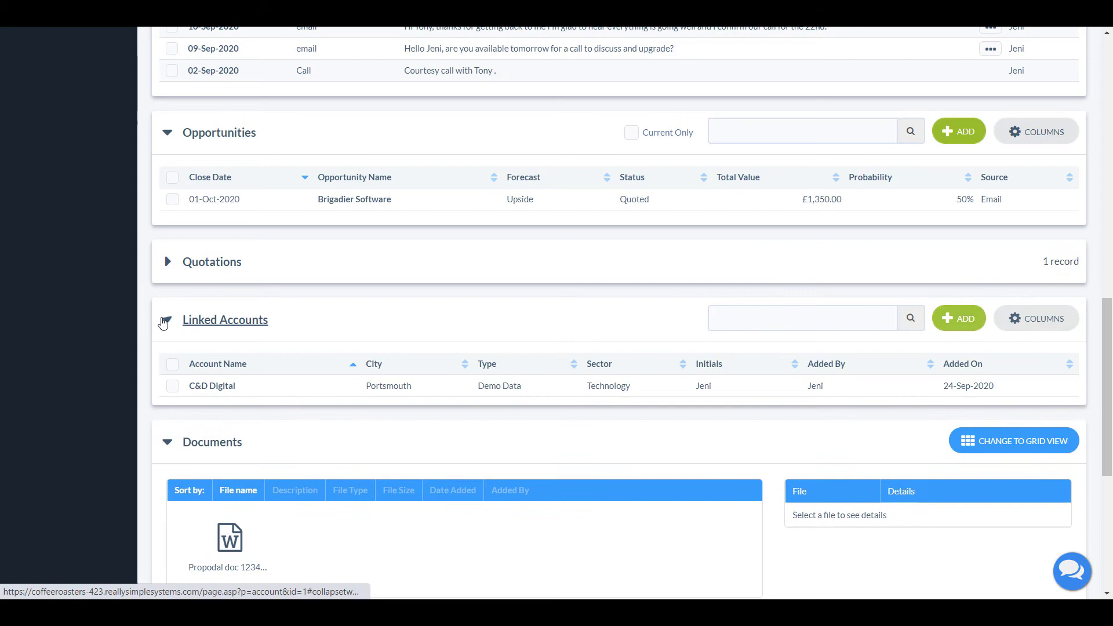
left_click(166, 321)
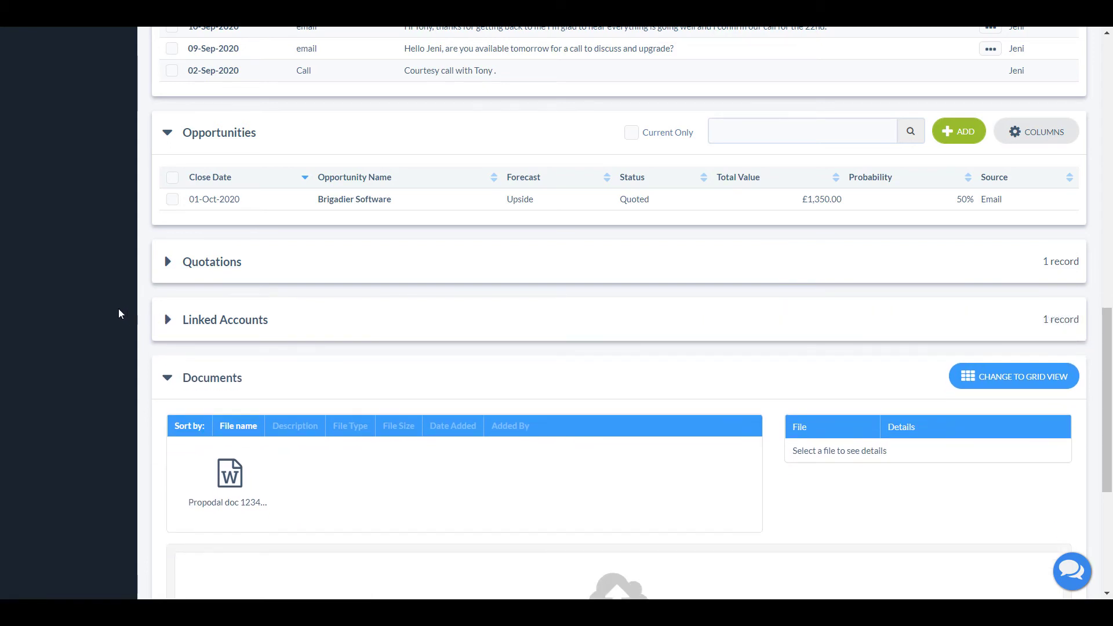
left_click_drag(1108, 391, 1111, 136)
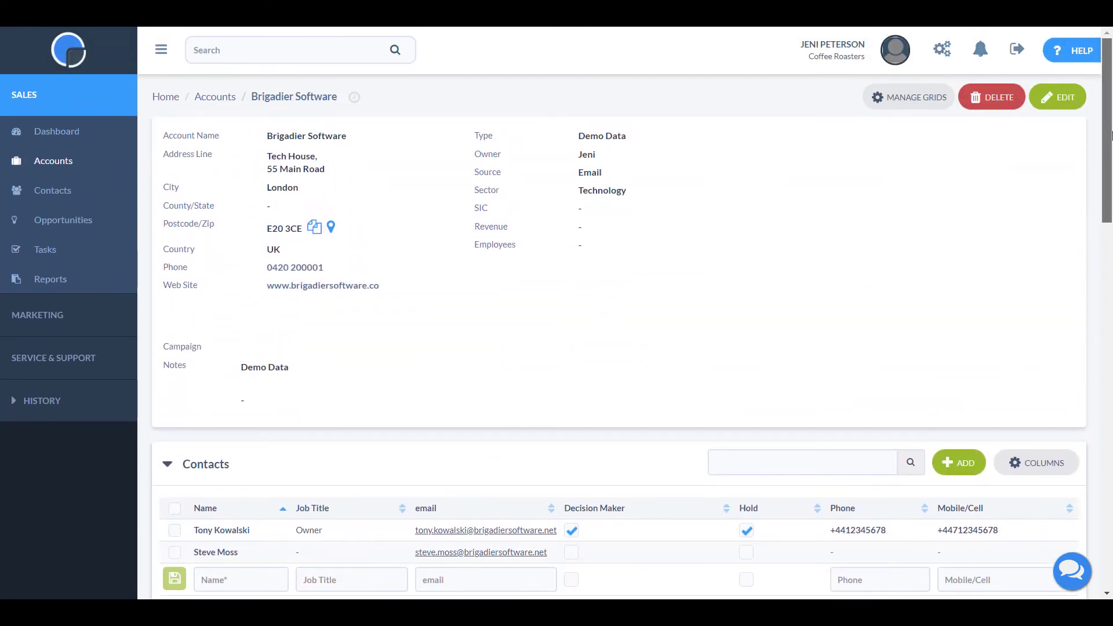
In Manage Grids, hide Linked Accounts and drag Quotations above Opportunities.
left_click(903, 98)
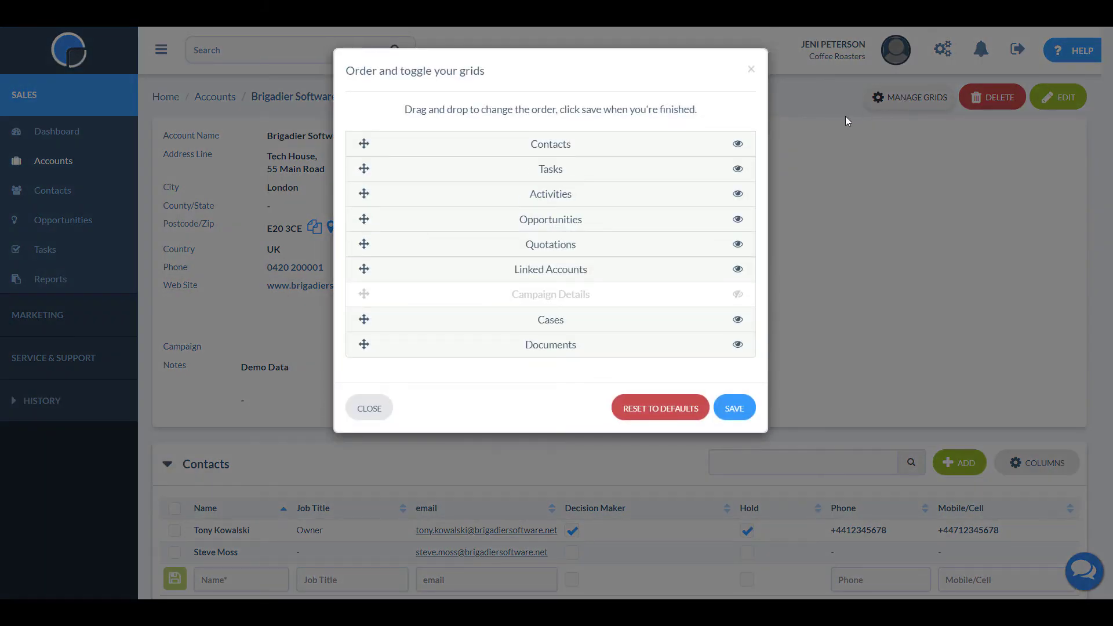
left_click(738, 269)
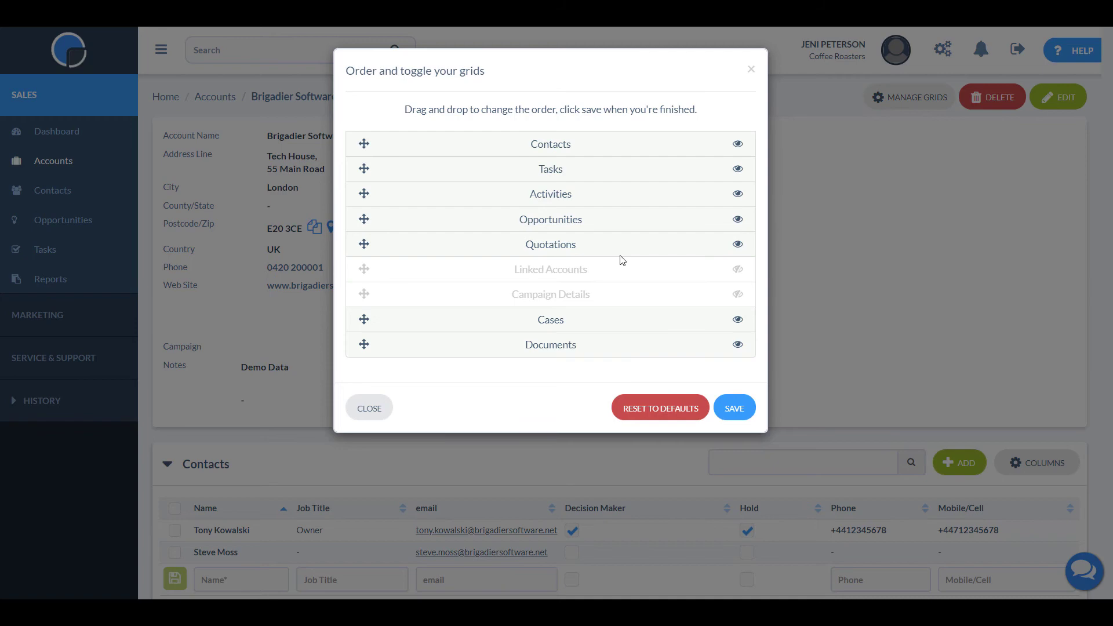
left_click_drag(364, 244, 368, 212)
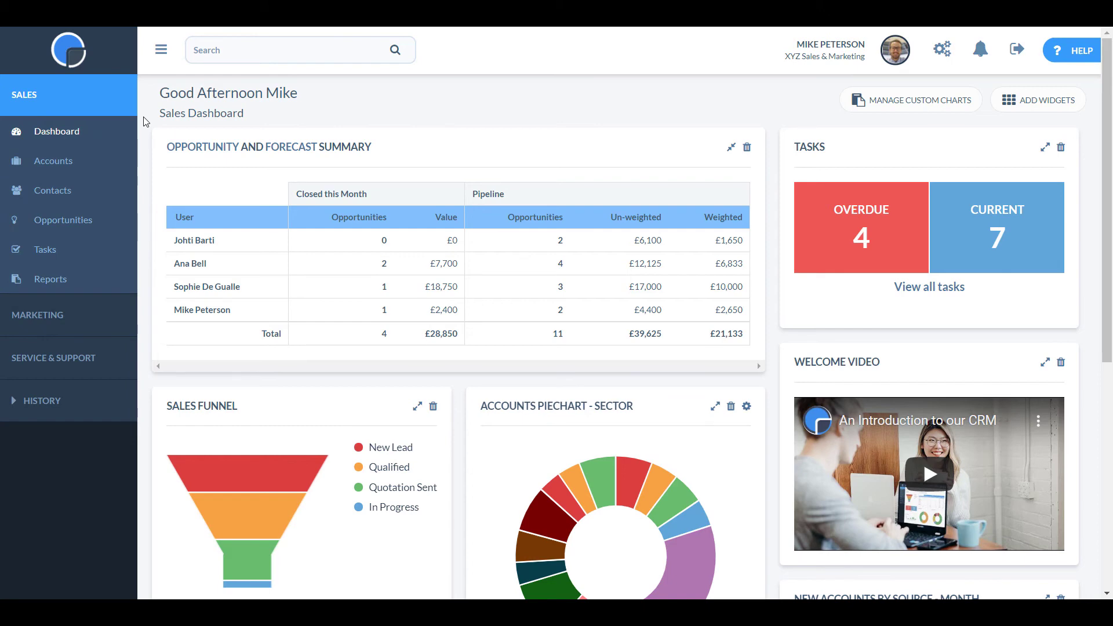
Filter the Contacts list to My Contacts and the Opportunities list to My Opportunities.
left_click(90, 197)
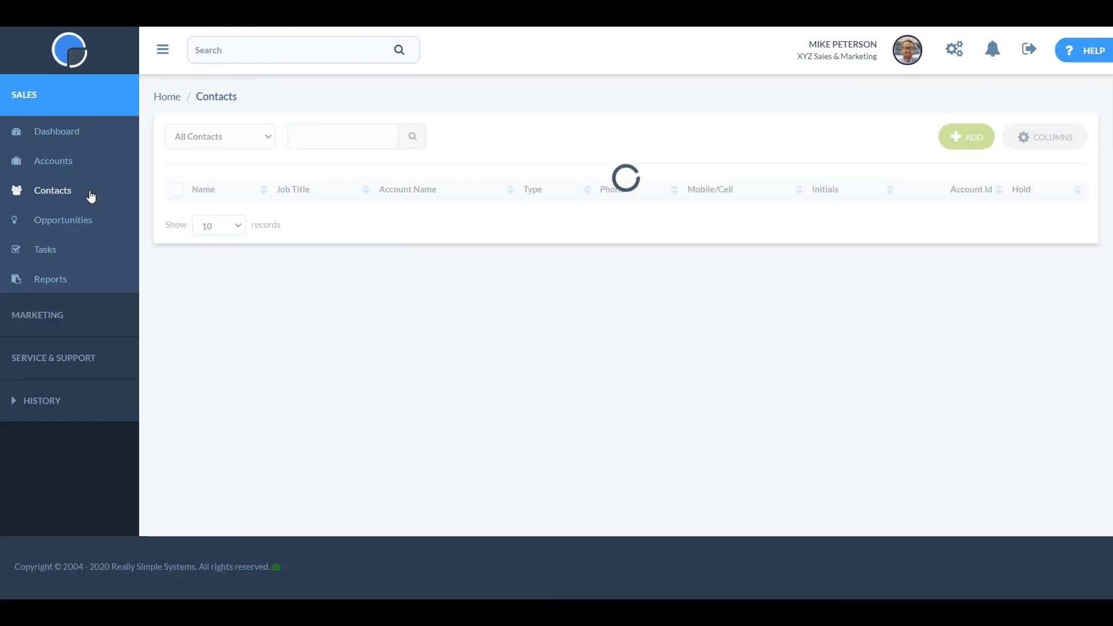
left_click(266, 140)
left_click(233, 155)
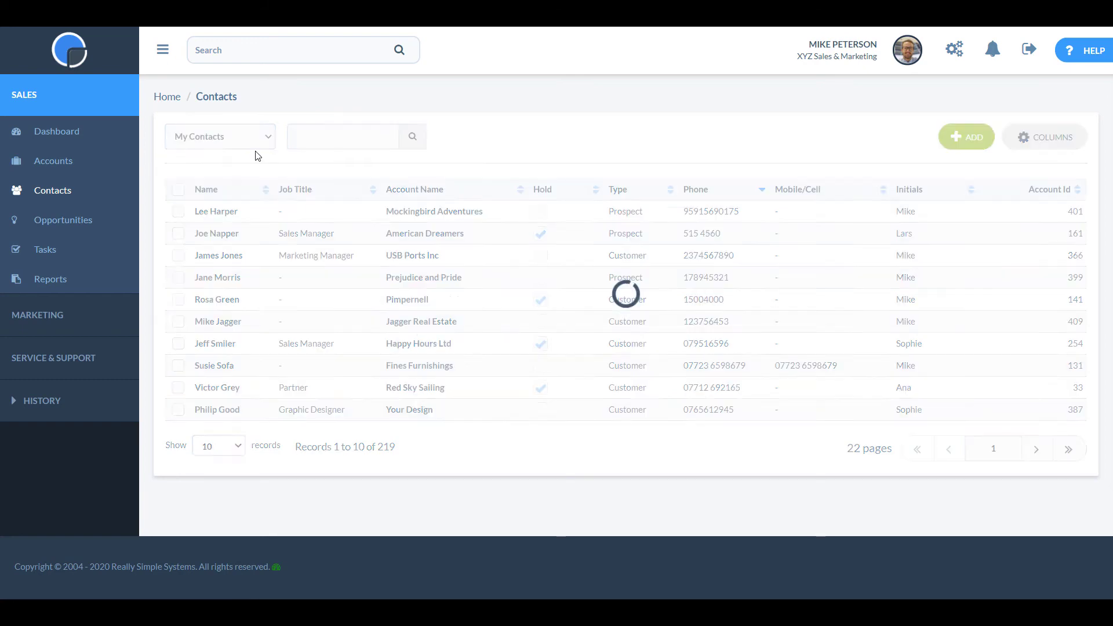
left_click(100, 220)
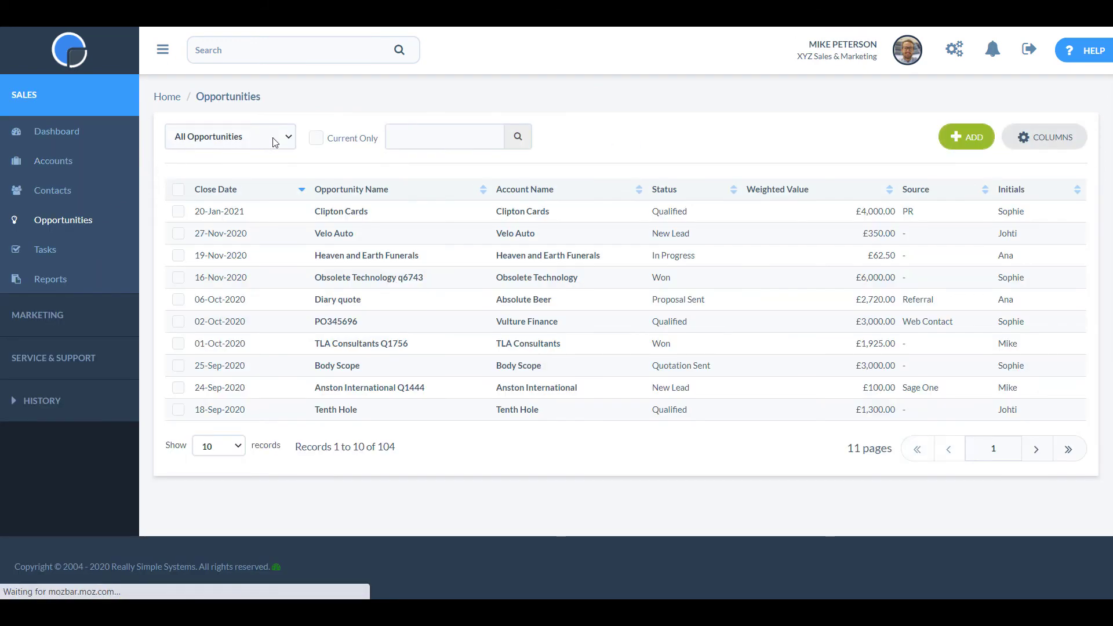
left_click(273, 139)
left_click(264, 155)
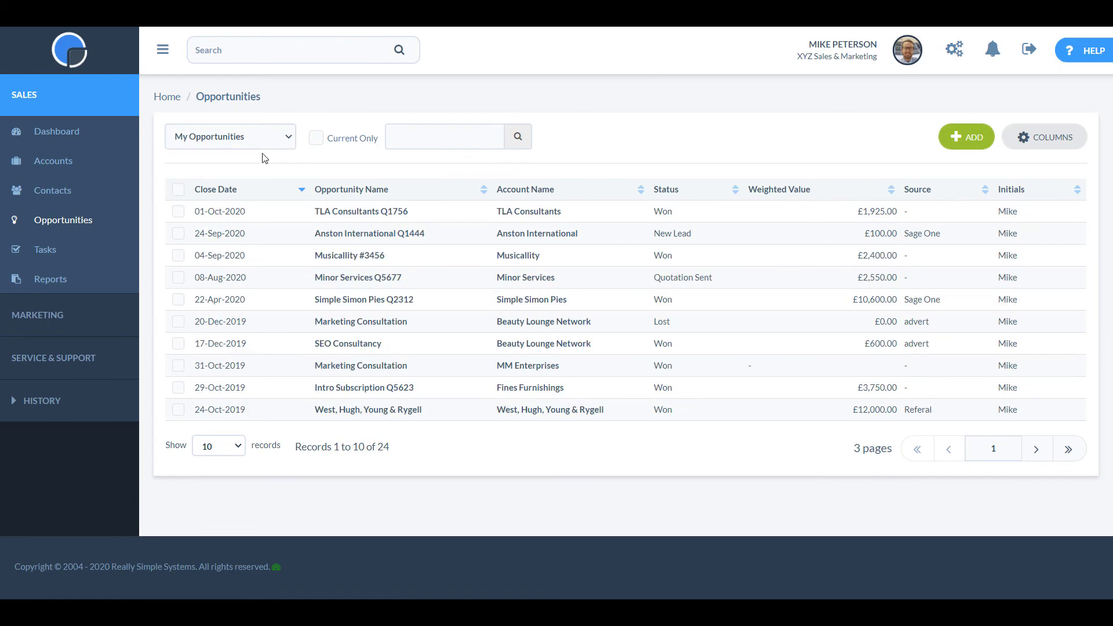
Filter the Tasks list to My Tasks, then go to Reports.
left_click(115, 251)
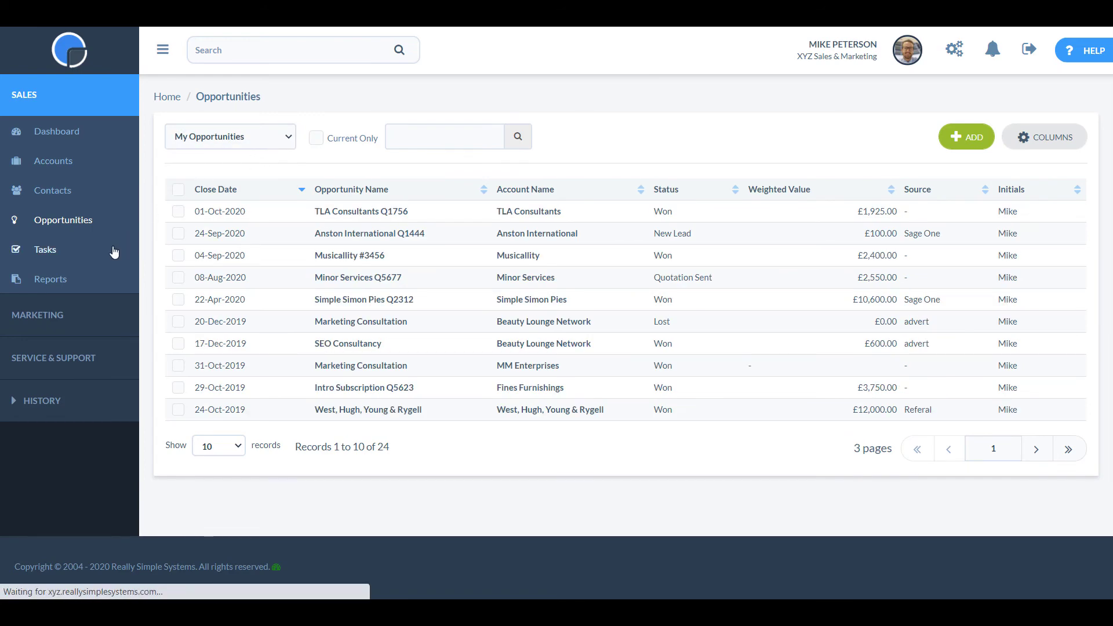
left_click(253, 138)
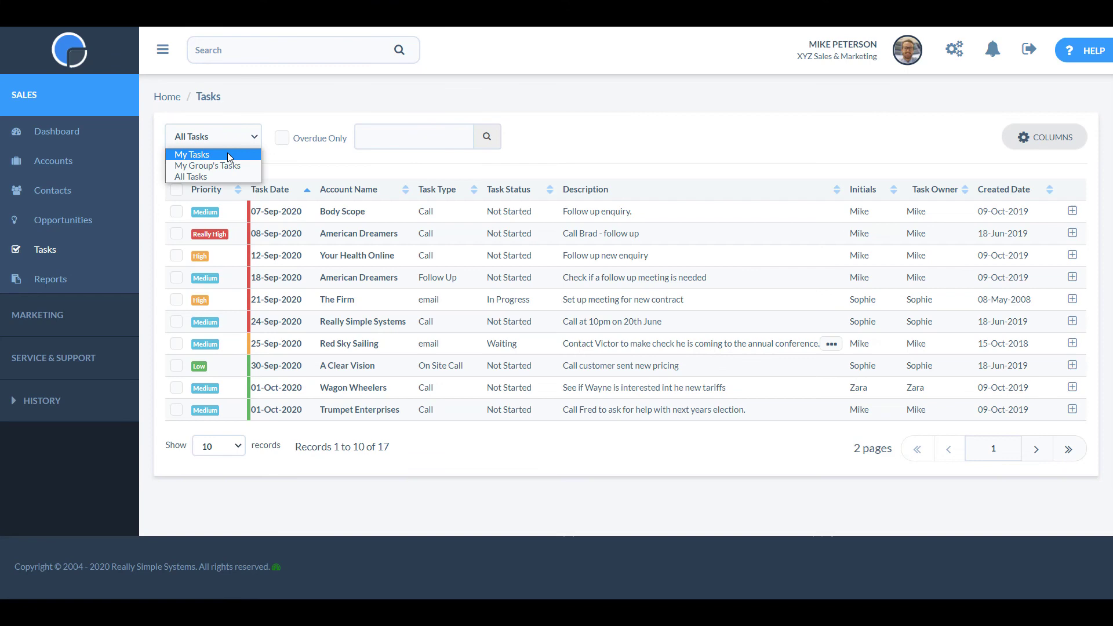
left_click(228, 154)
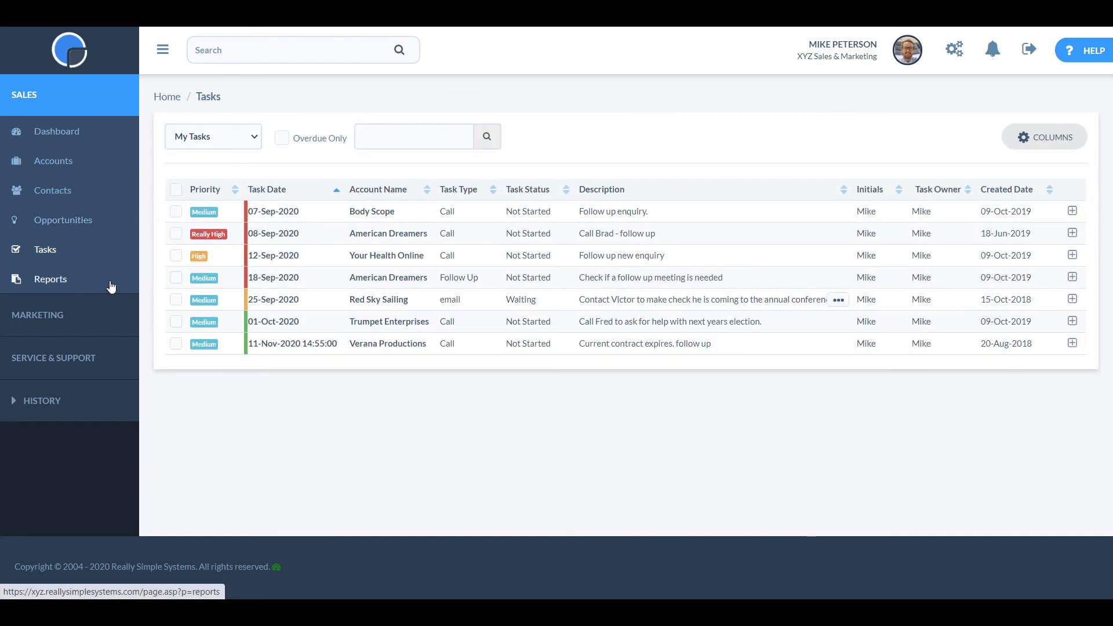
left_click(93, 281)
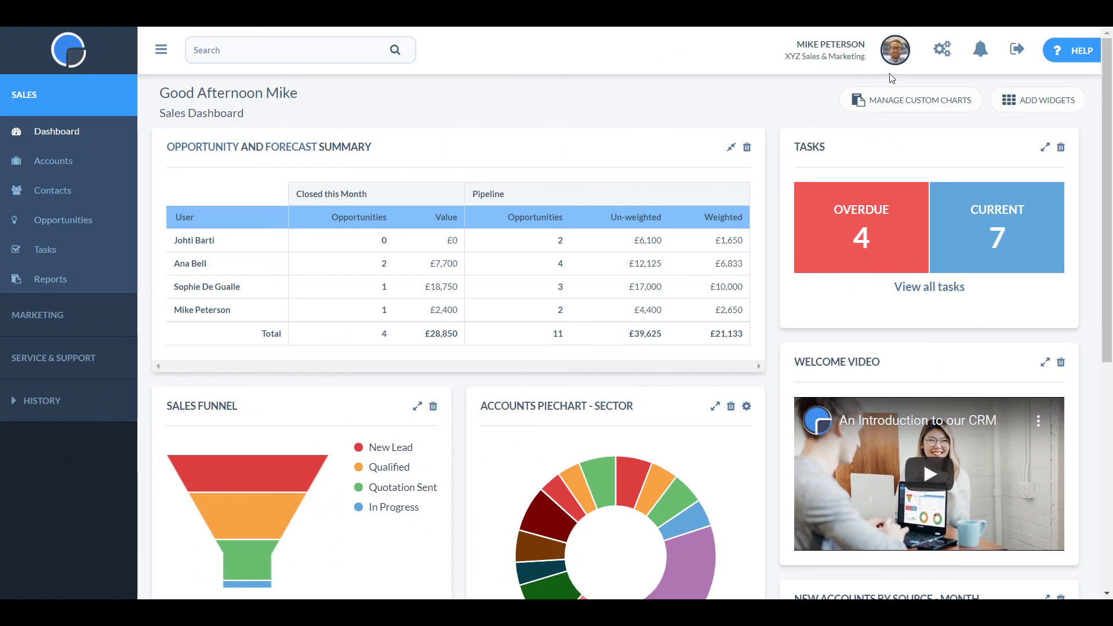
Browse the System, User, Data Management and Integrations settings tabs, then reach the Support Hub via Help.
left_click(943, 51)
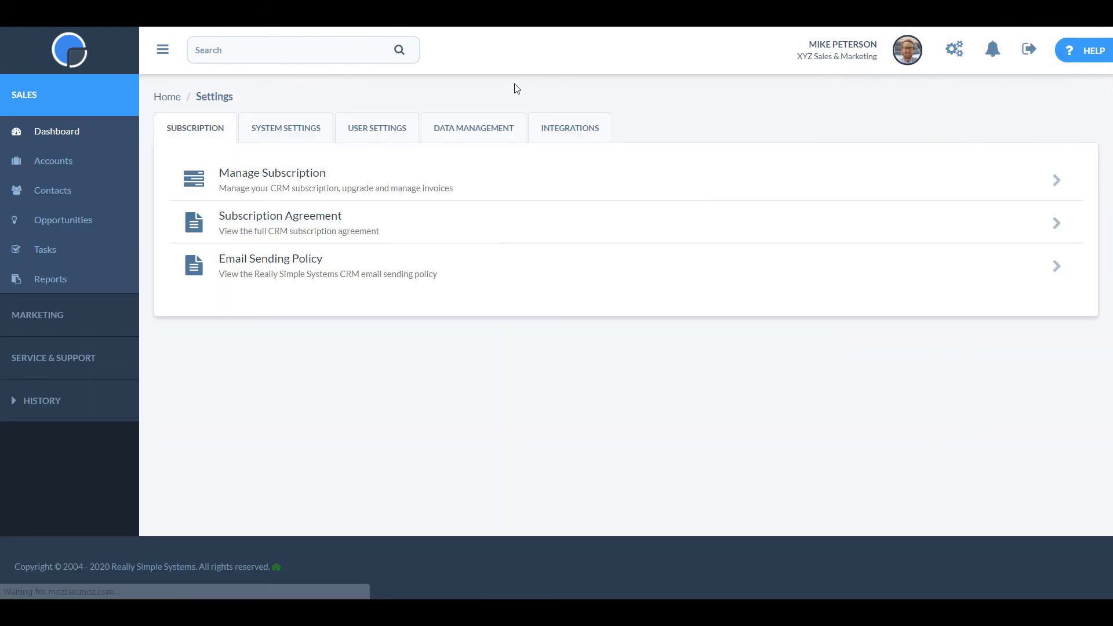
left_click(292, 129)
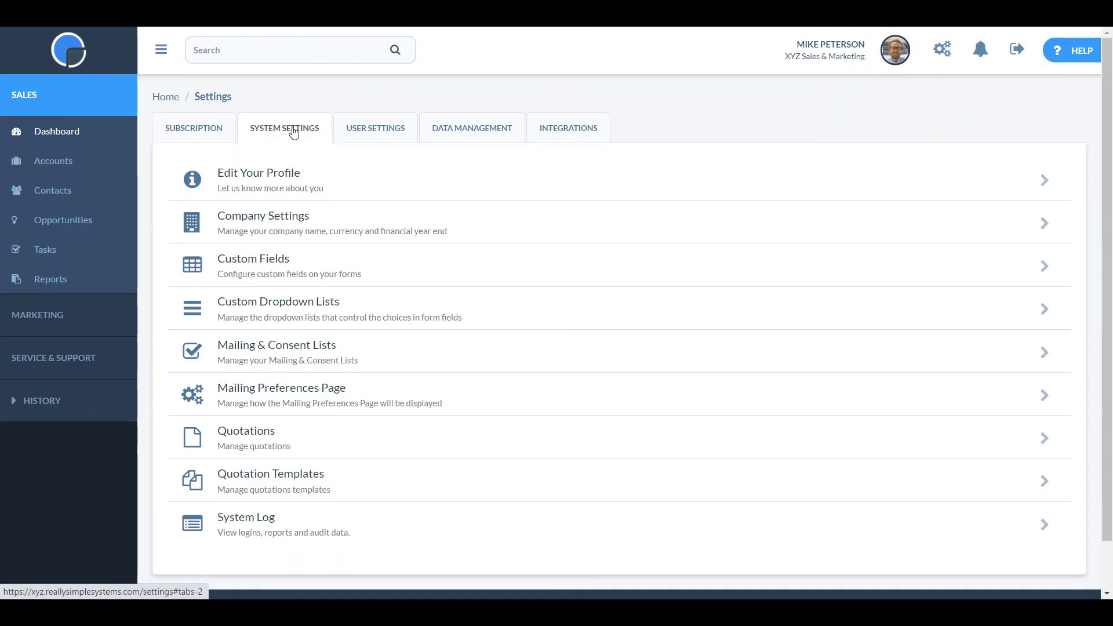
left_click(380, 129)
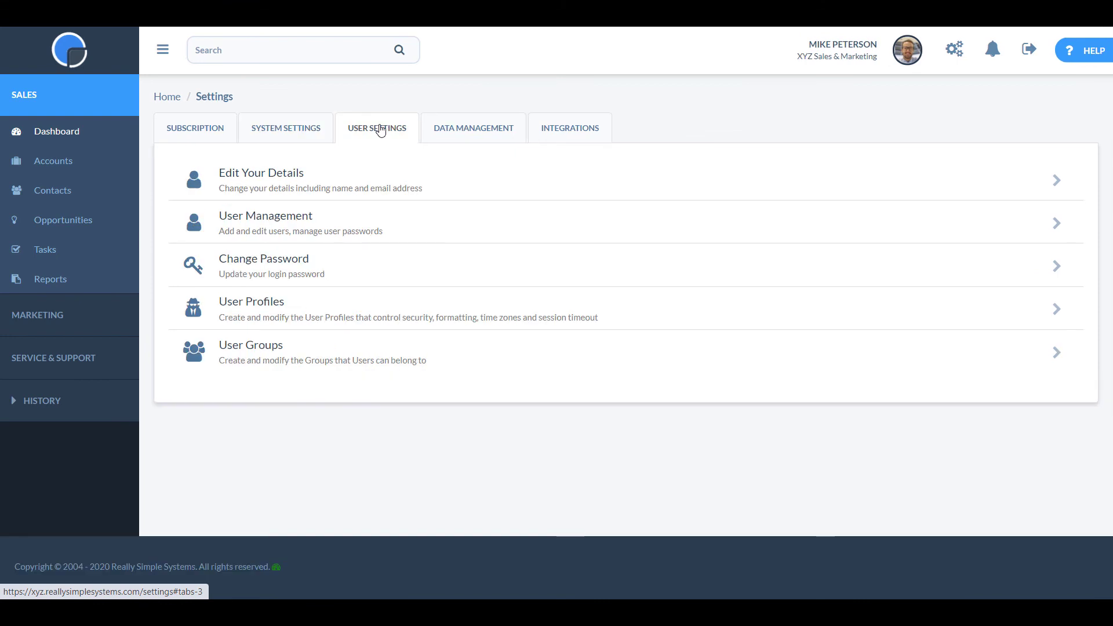
left_click(476, 135)
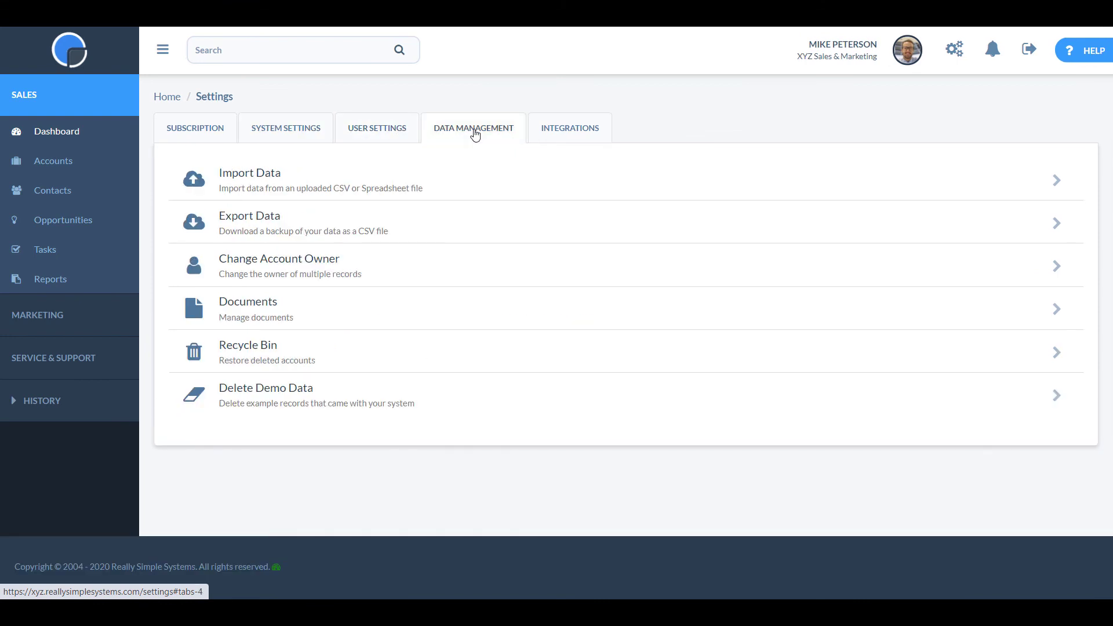
left_click(567, 132)
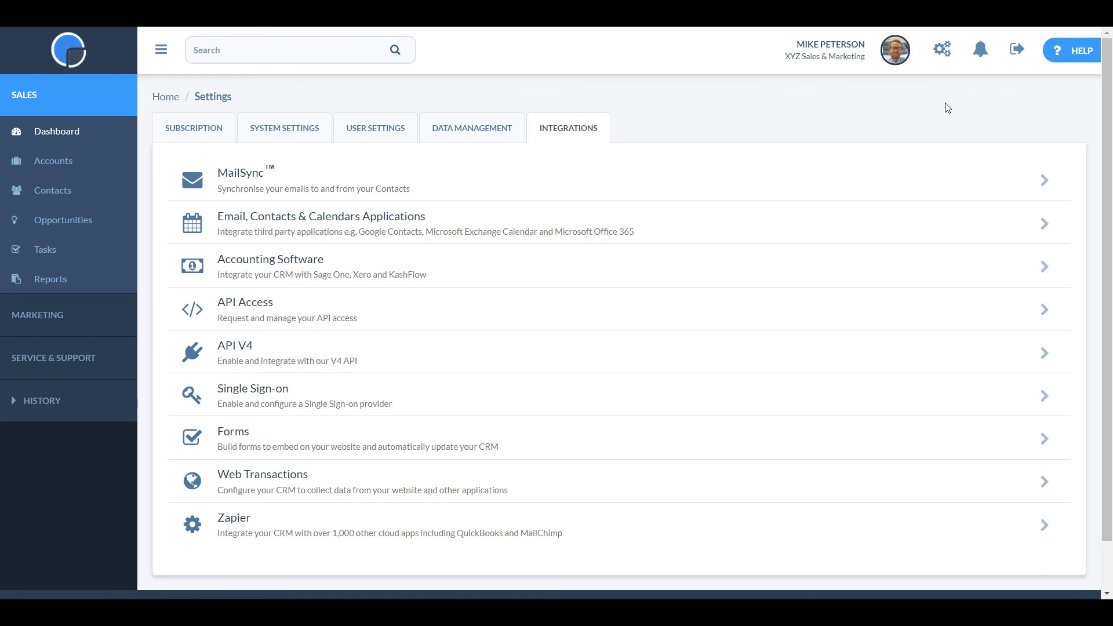
left_click(1066, 55)
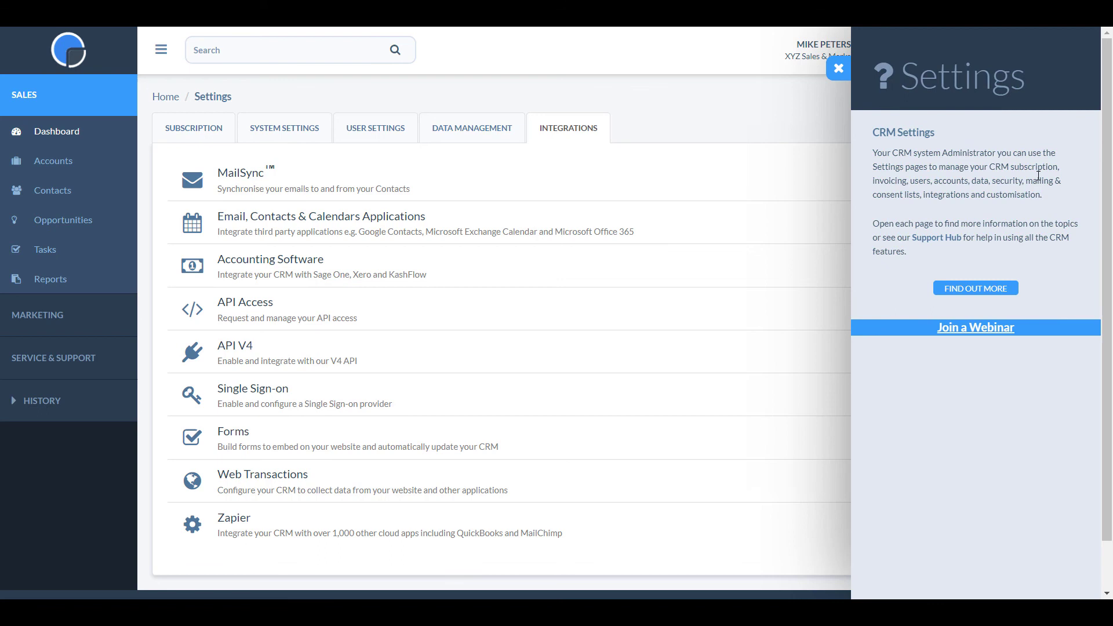
left_click(993, 292)
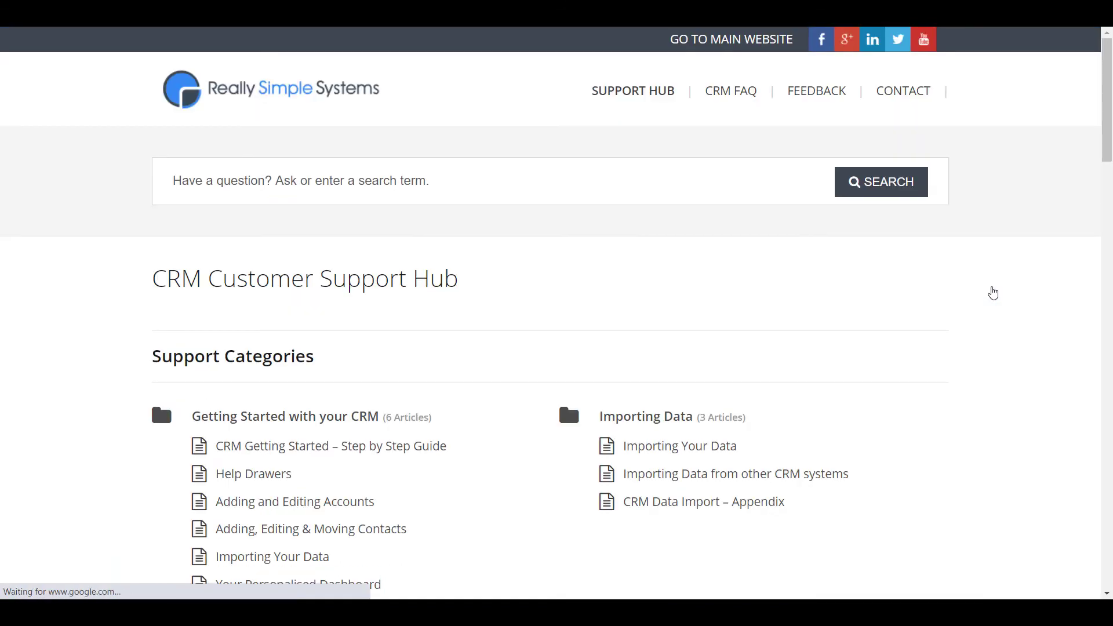
Scroll the Support Hub and open the CRM Getting Started – Step by Step Guide.
scroll(992, 292, "down", 3)
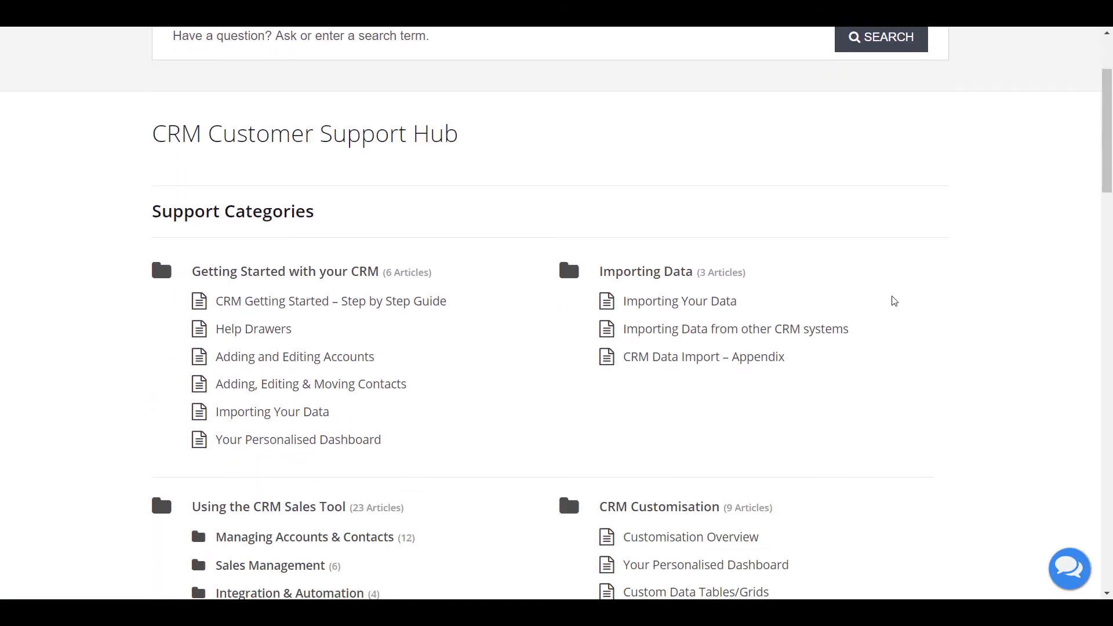
left_click(406, 311)
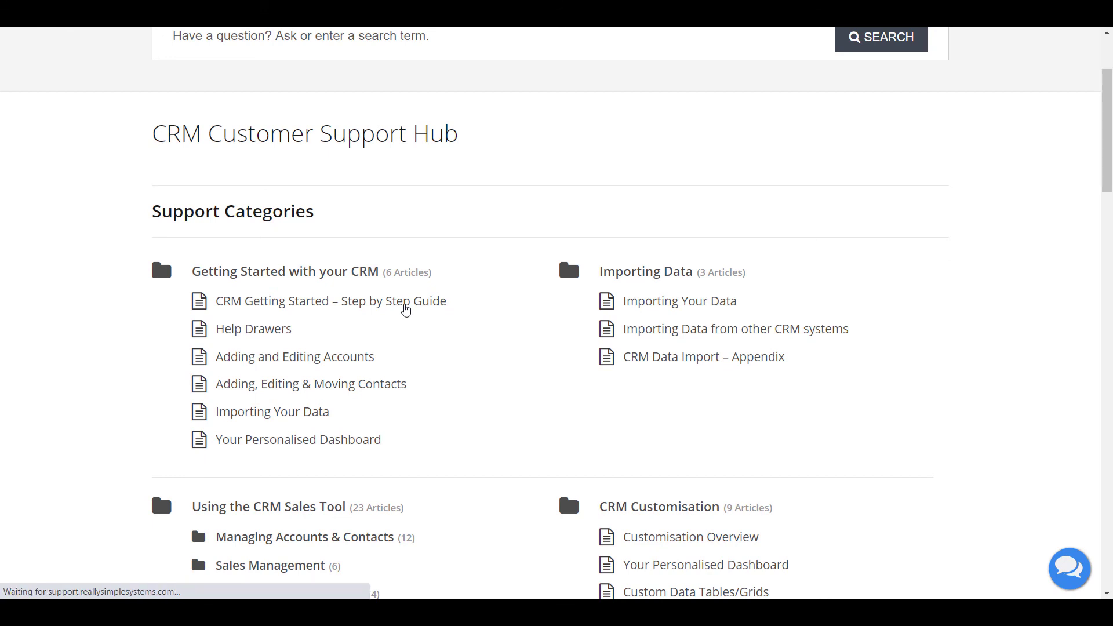